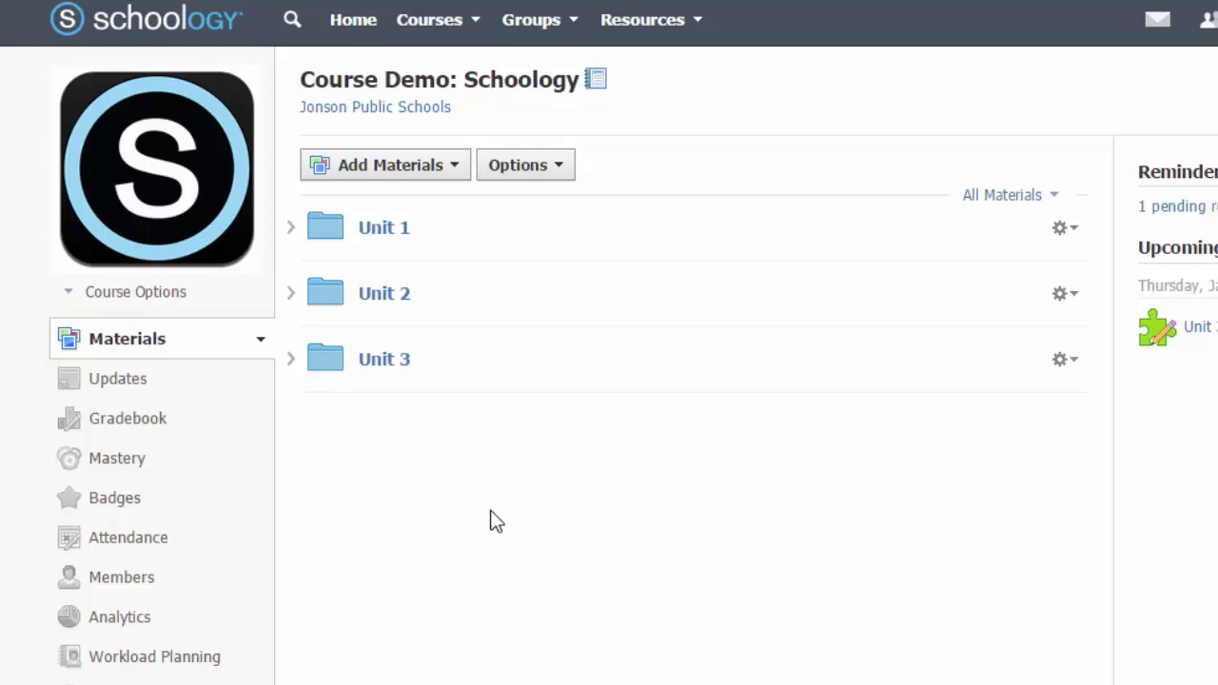
- Open the Unit 1 folder from the Course Demo materials list
left_click(406, 238)
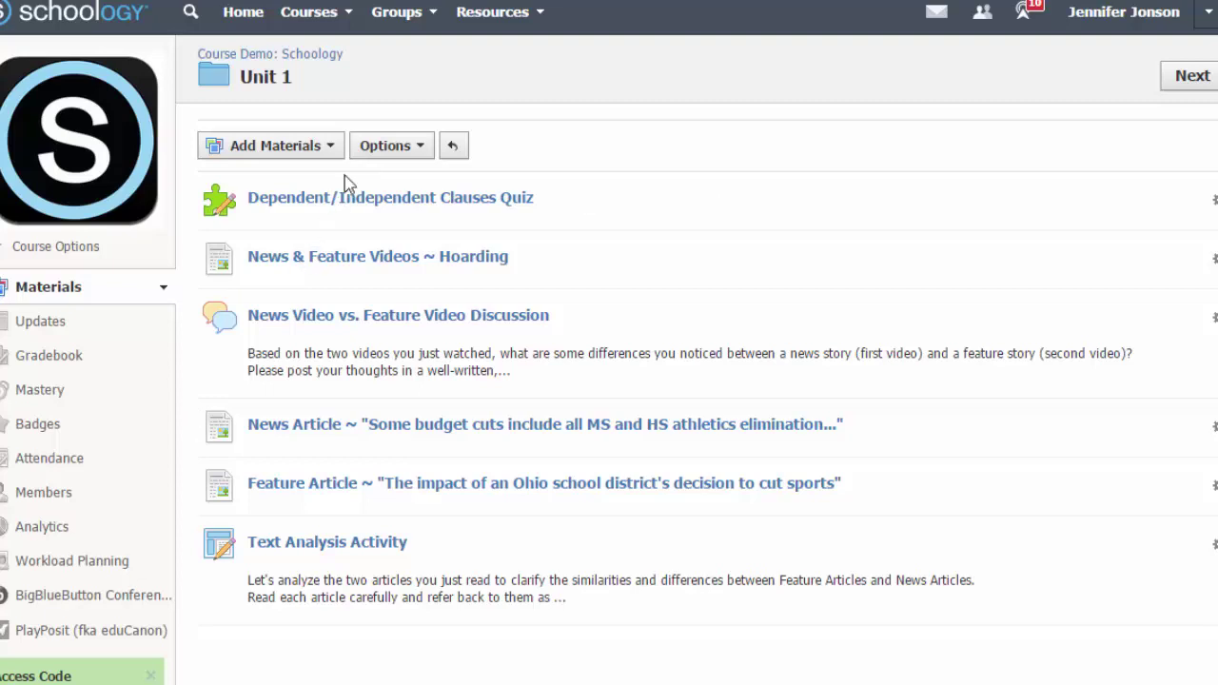
- Open Unit 1's Student Completion rules and require sequential completion order
left_click(381, 150)
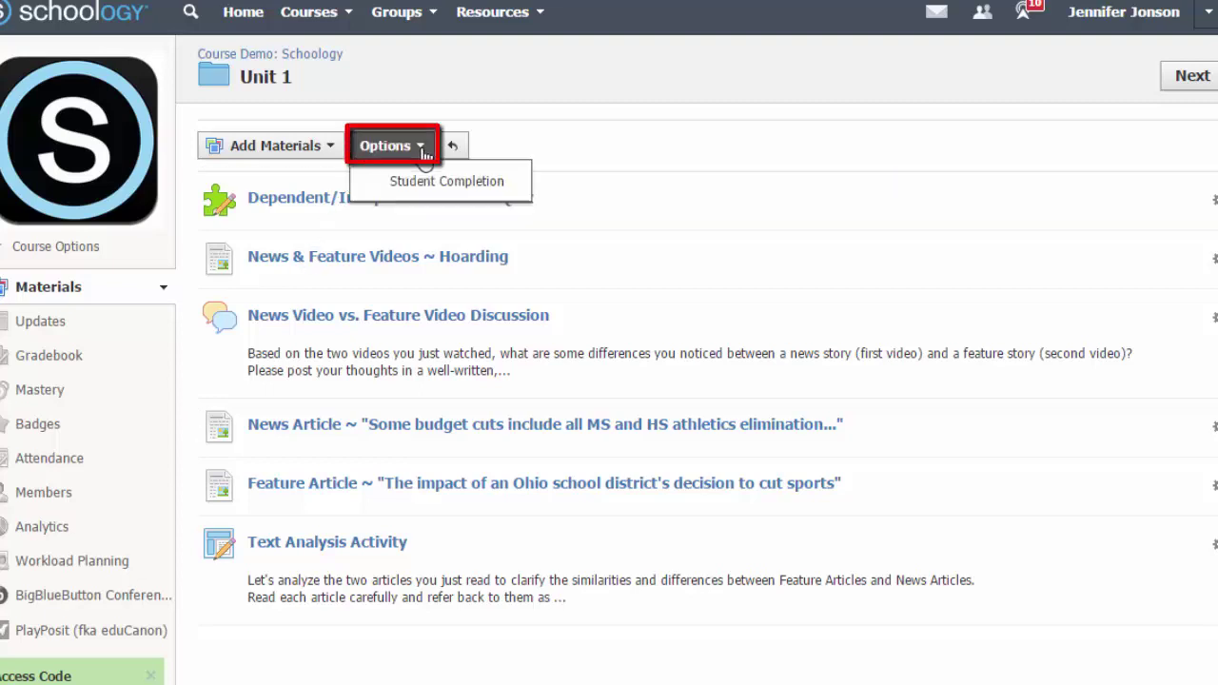
left_click(516, 187)
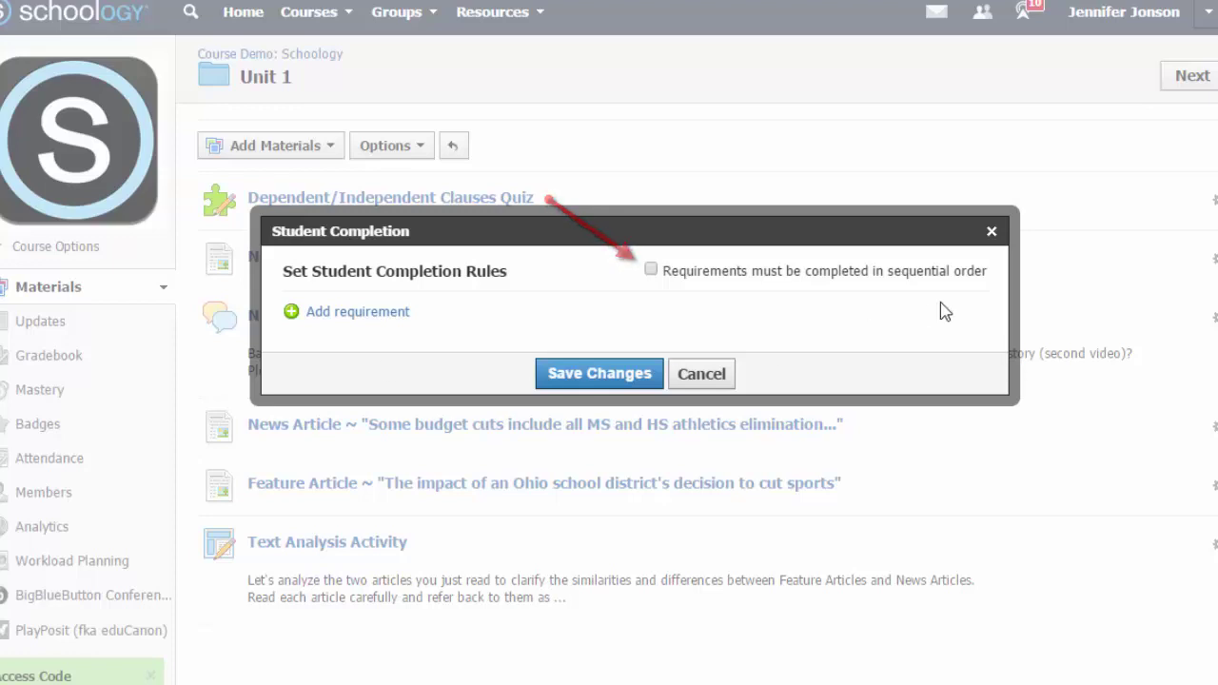
left_click(653, 272)
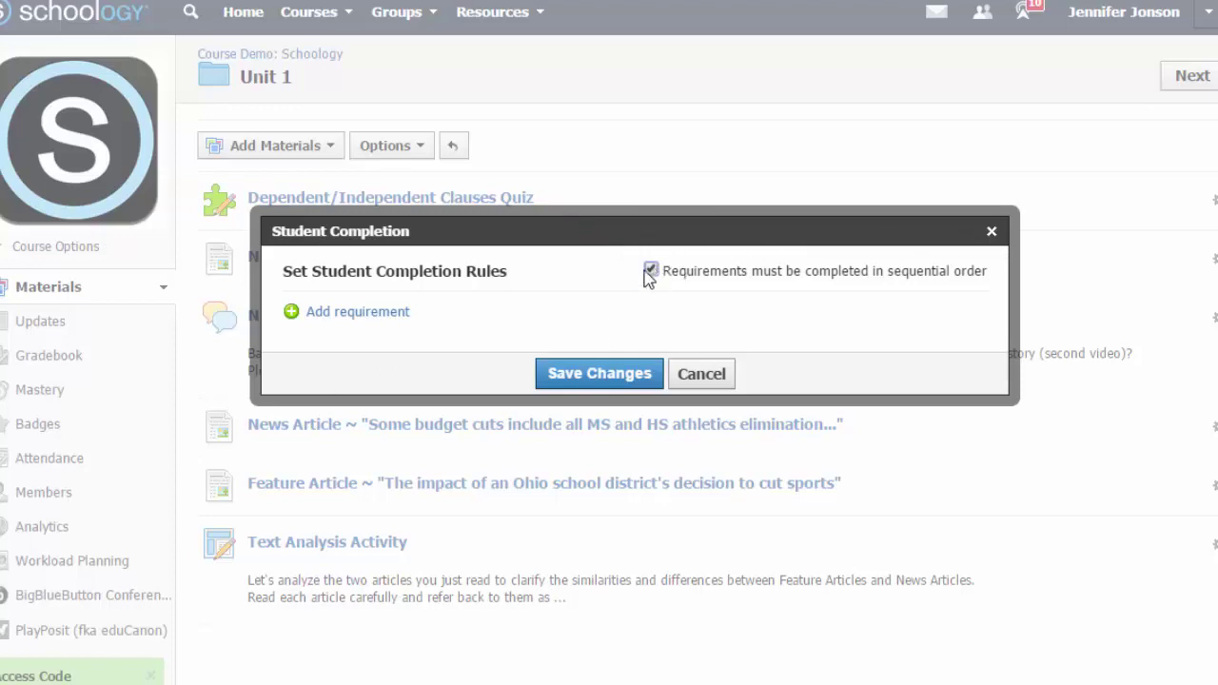
- Add a requirement to score at least 75 on the Dependent/Independent Clauses Quiz
left_click(347, 314)
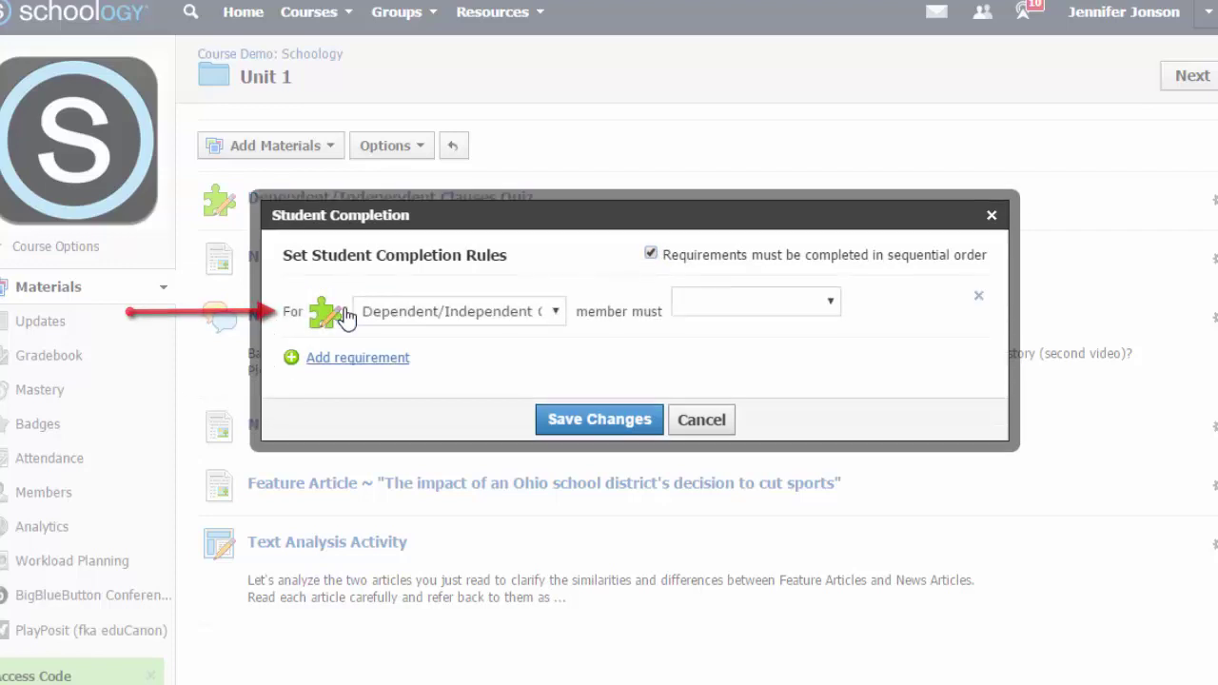
left_click(559, 313)
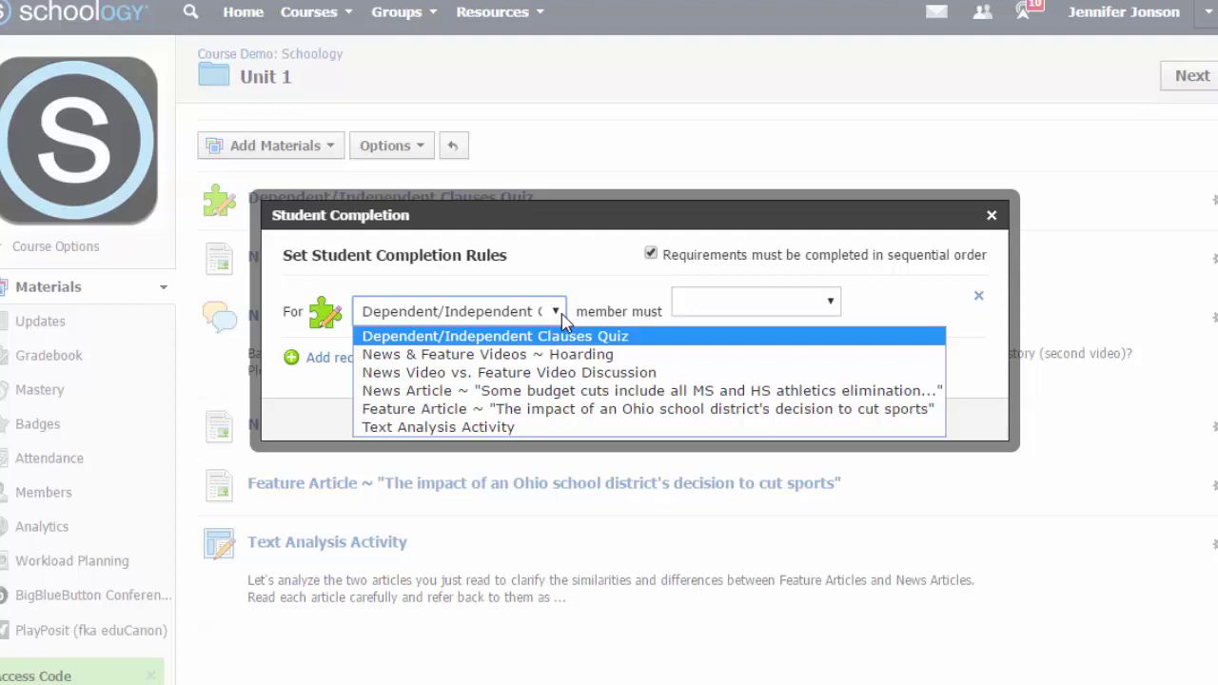
left_click(563, 341)
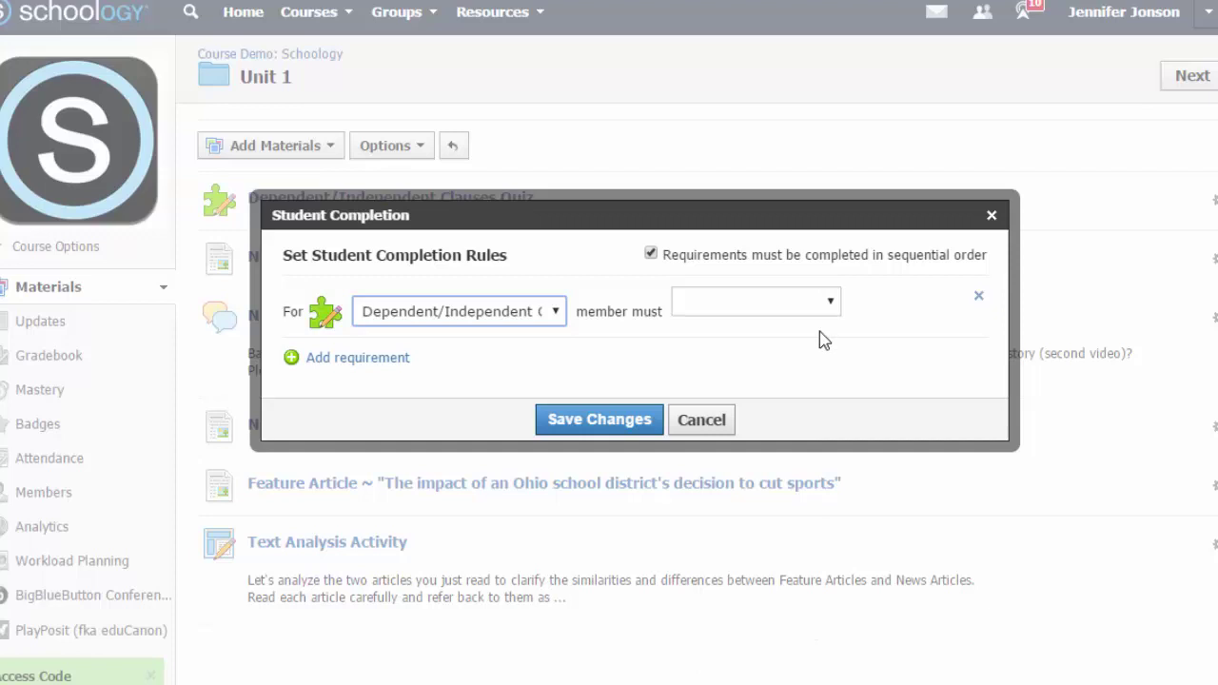
left_click(826, 307)
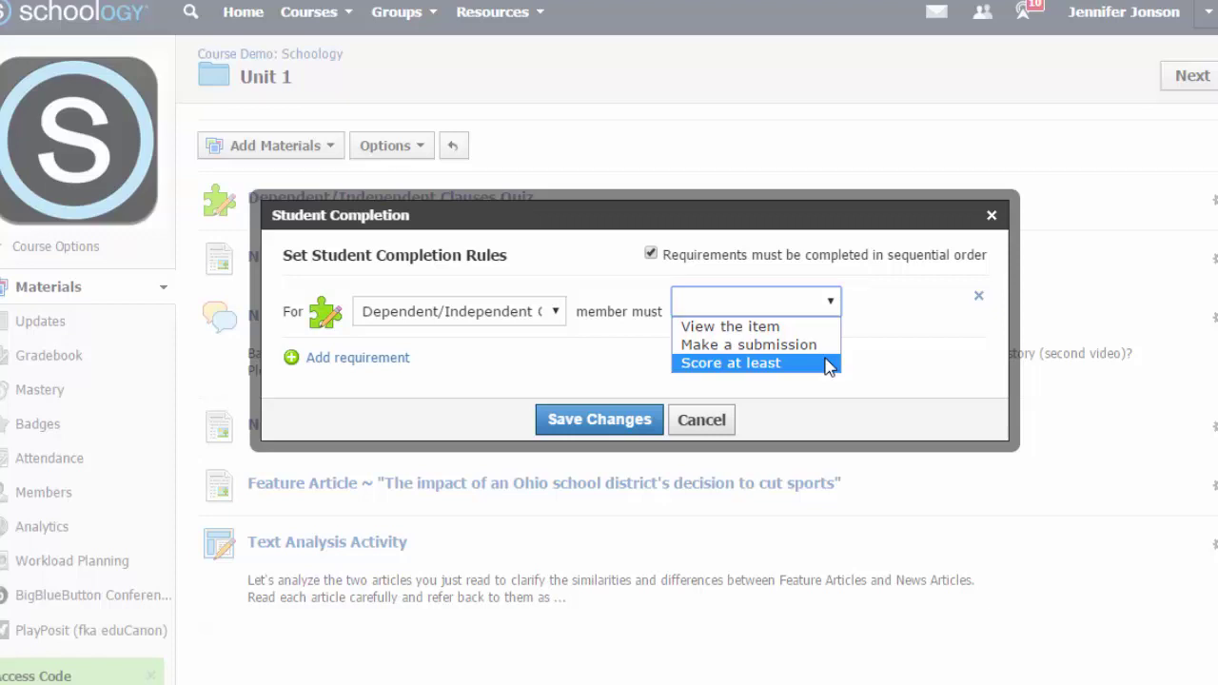
left_click(826, 364)
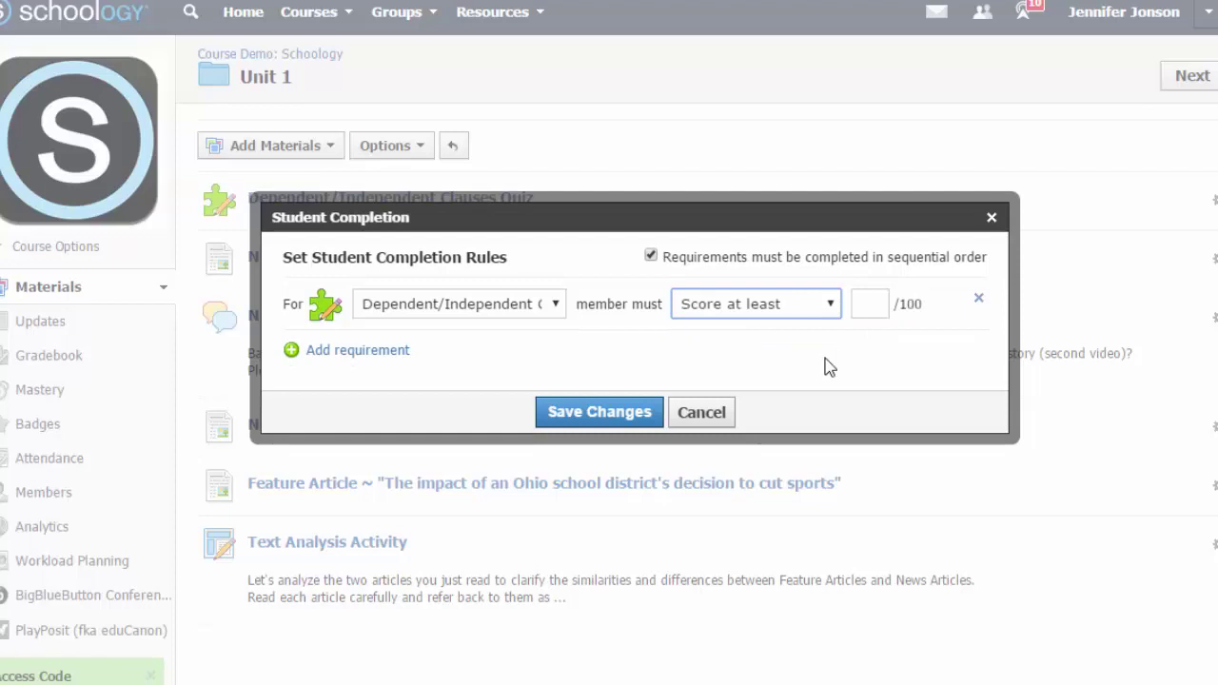
left_click(867, 310)
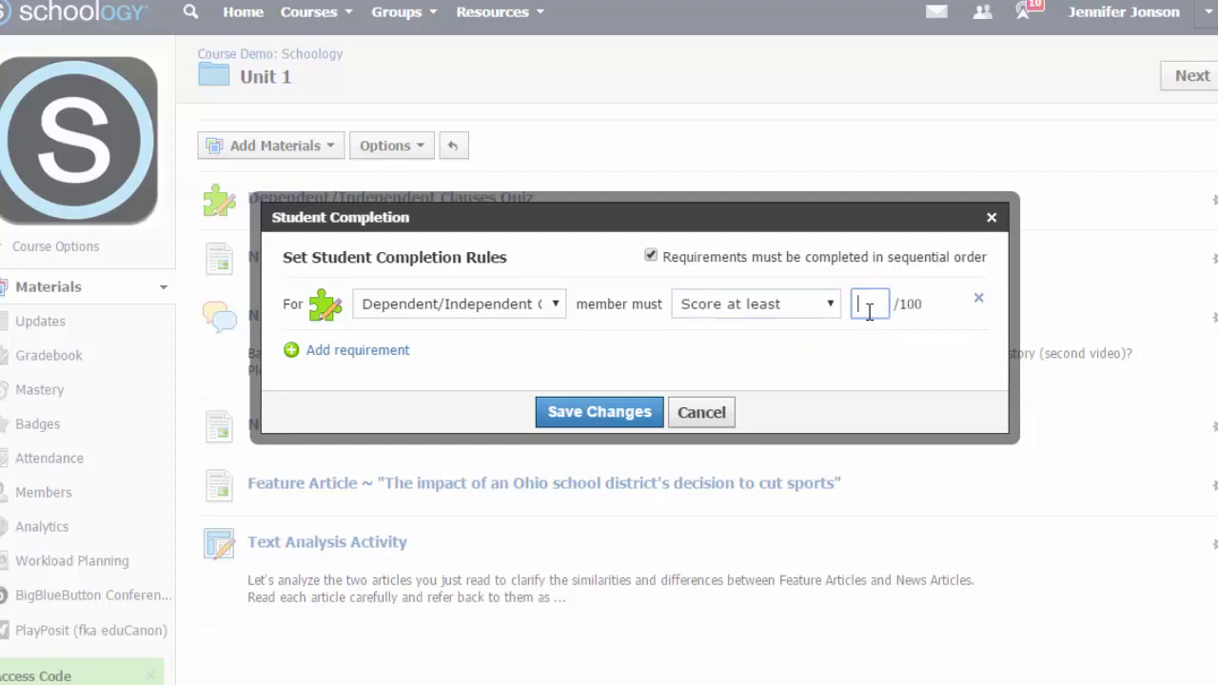
type("75")
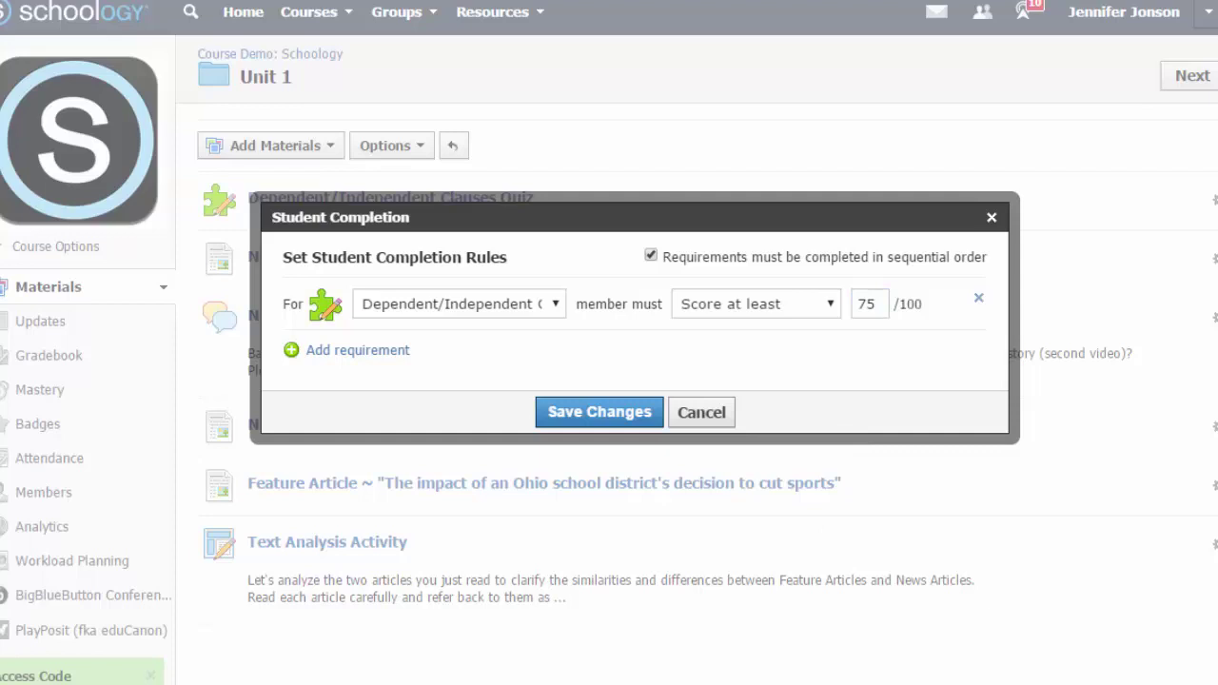
- Add a second requirement to view News & Feature Videos ~ Hoarding
left_click(324, 353)
left_click(561, 354)
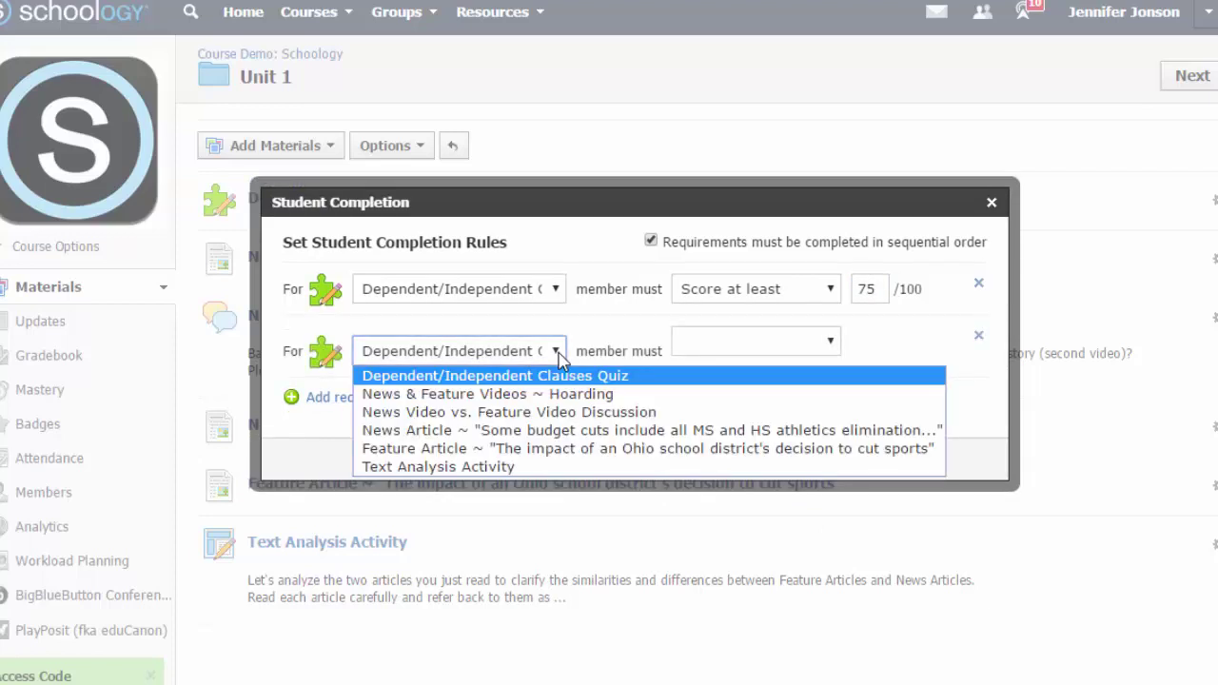
left_click(571, 394)
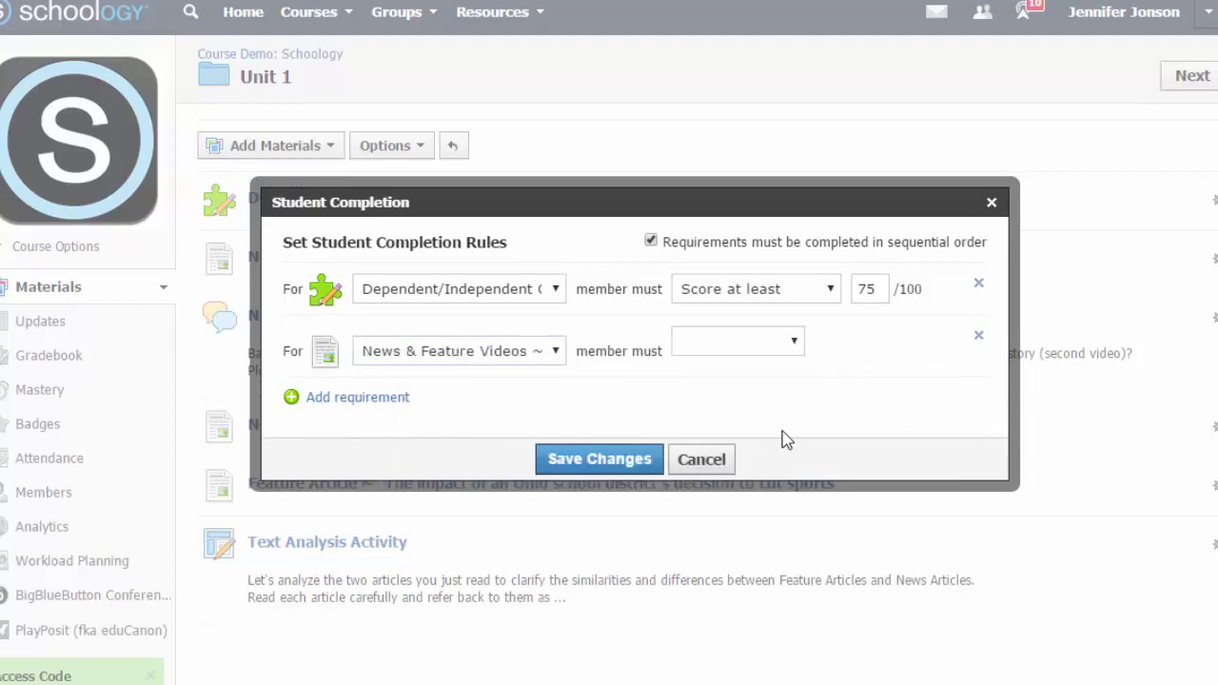
left_click(782, 348)
left_click(782, 368)
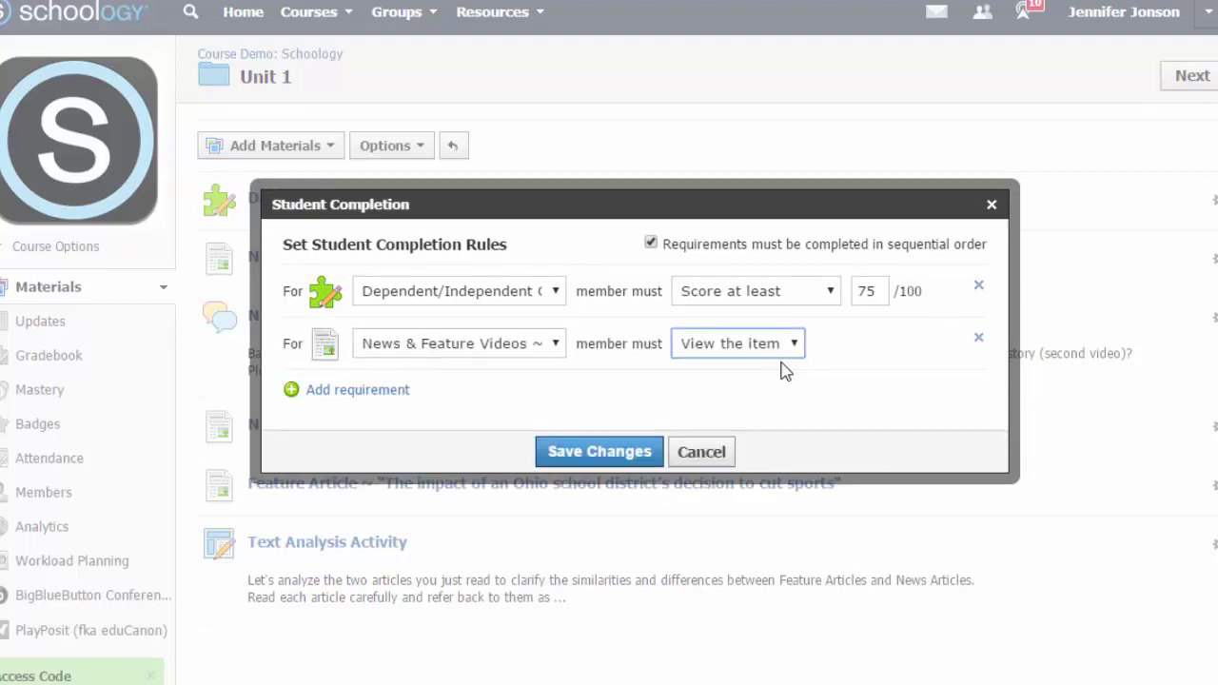
- Require a comment or reply on the News Video vs. Feature Video Discussion
left_click(358, 389)
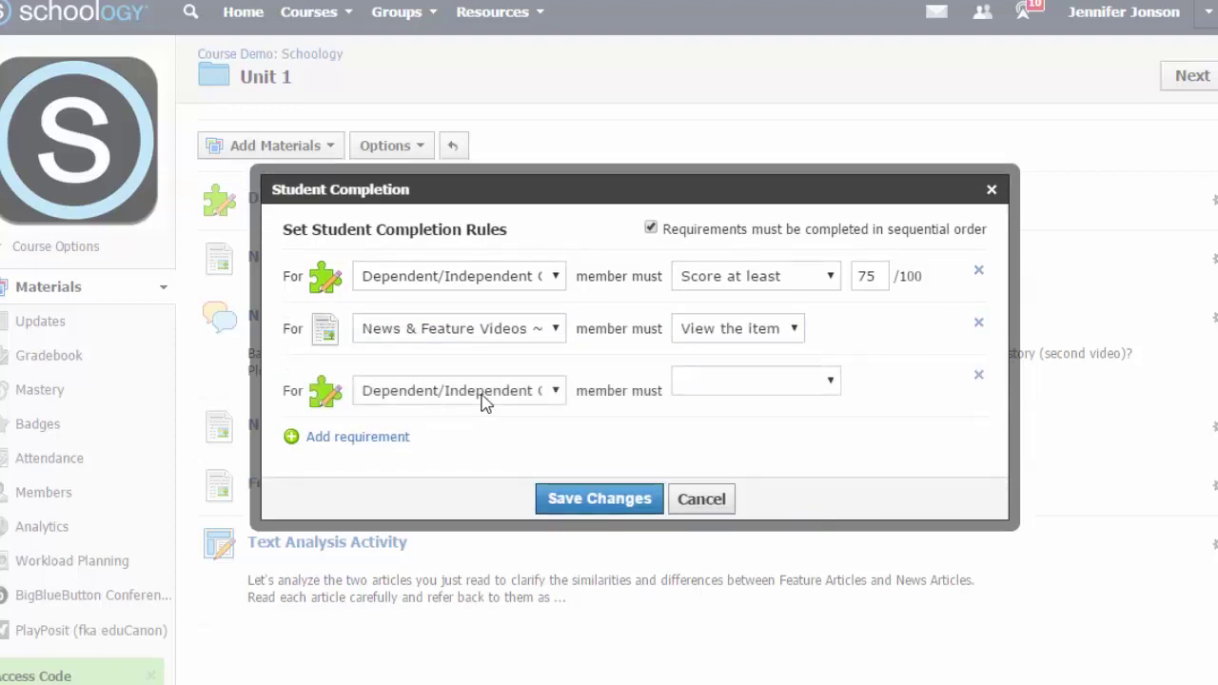
left_click(486, 396)
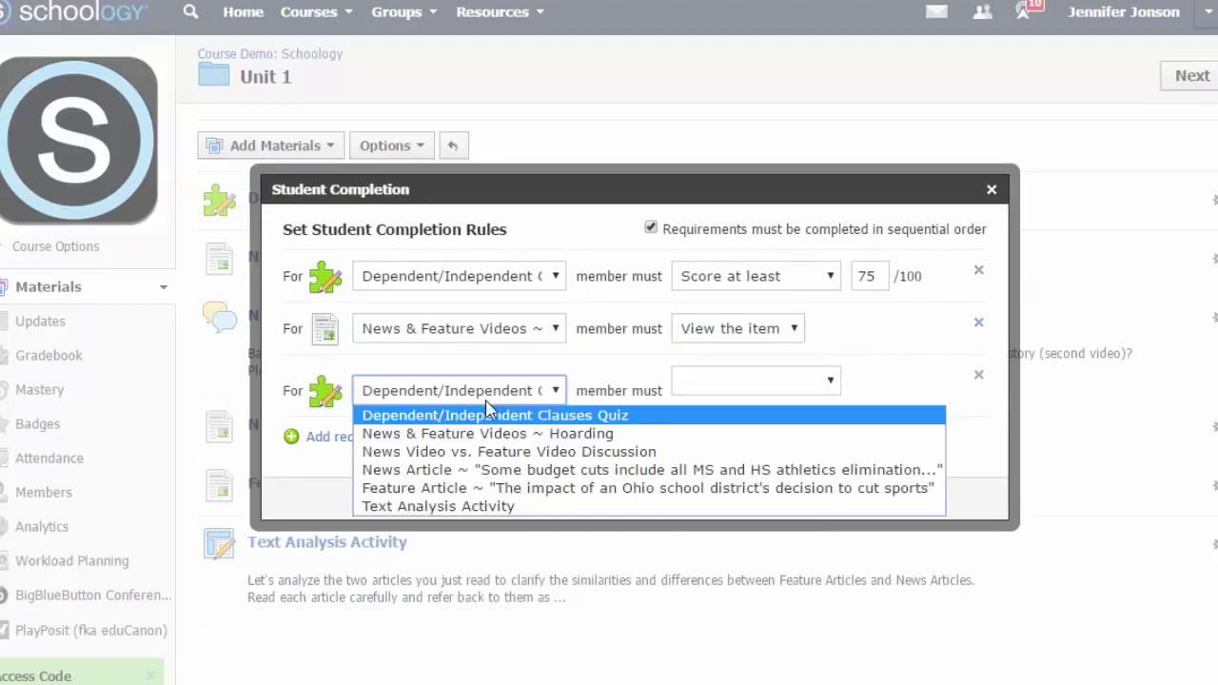
left_click(691, 453)
left_click(827, 383)
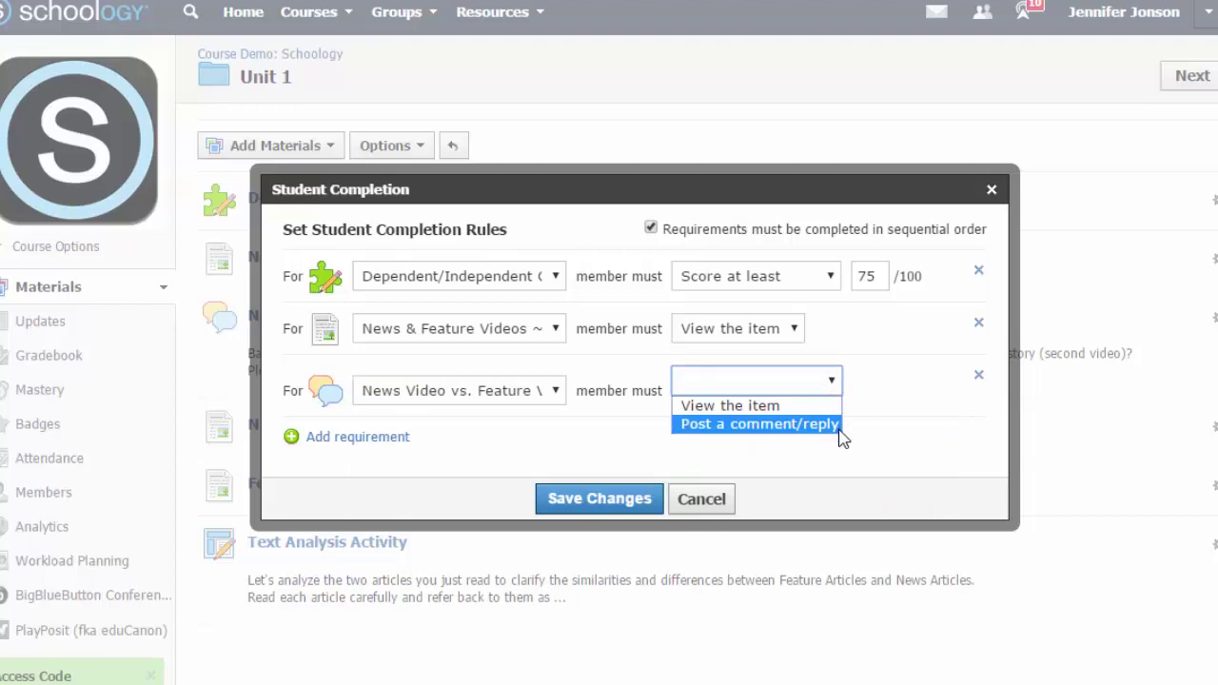
left_click(836, 424)
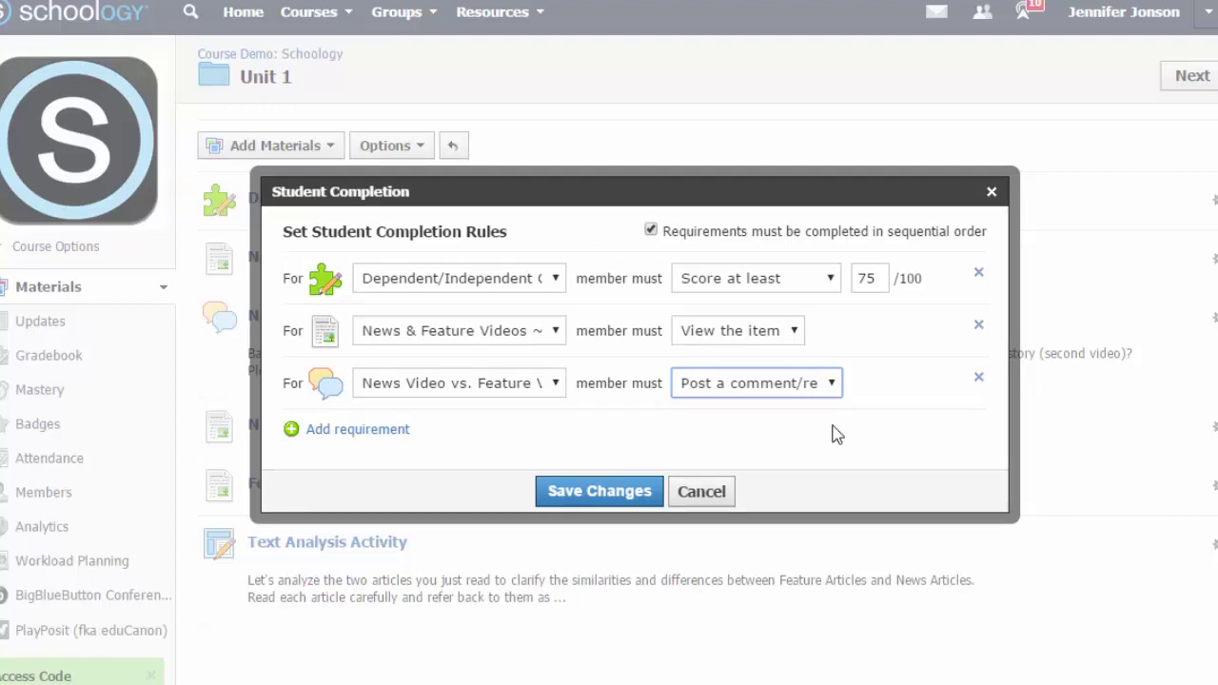
- Add requirements to view the News Article and the Feature Article
left_click(394, 434)
left_click(430, 430)
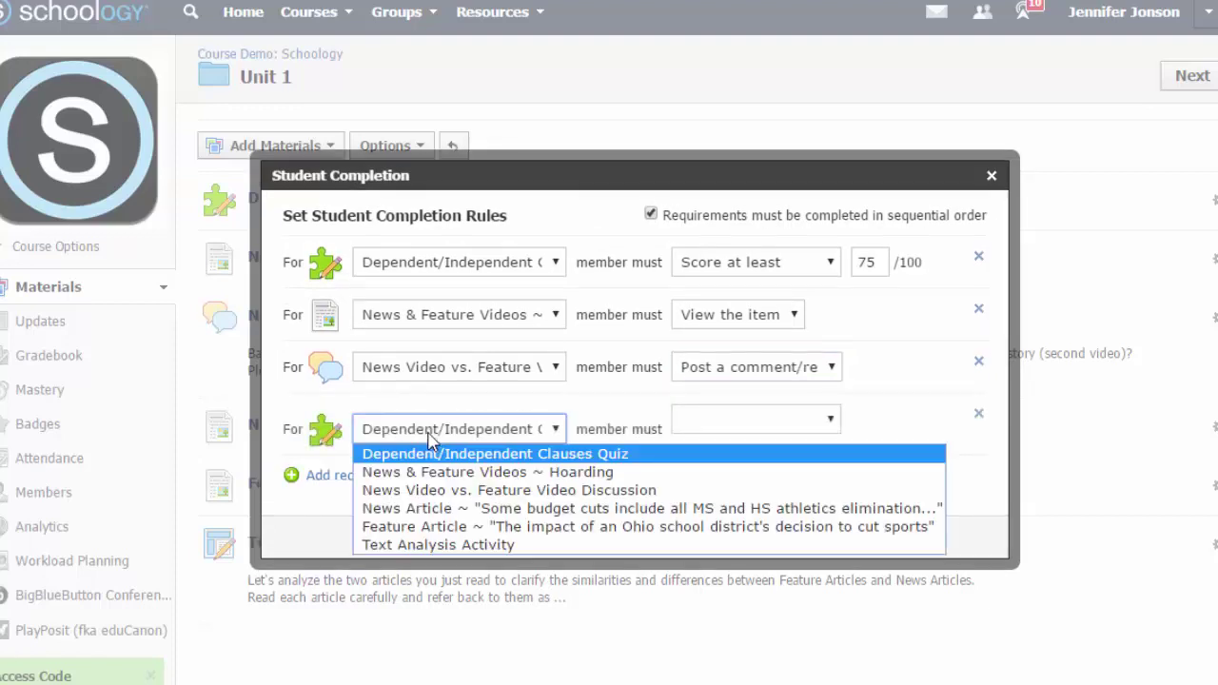
left_click(473, 509)
left_click(723, 422)
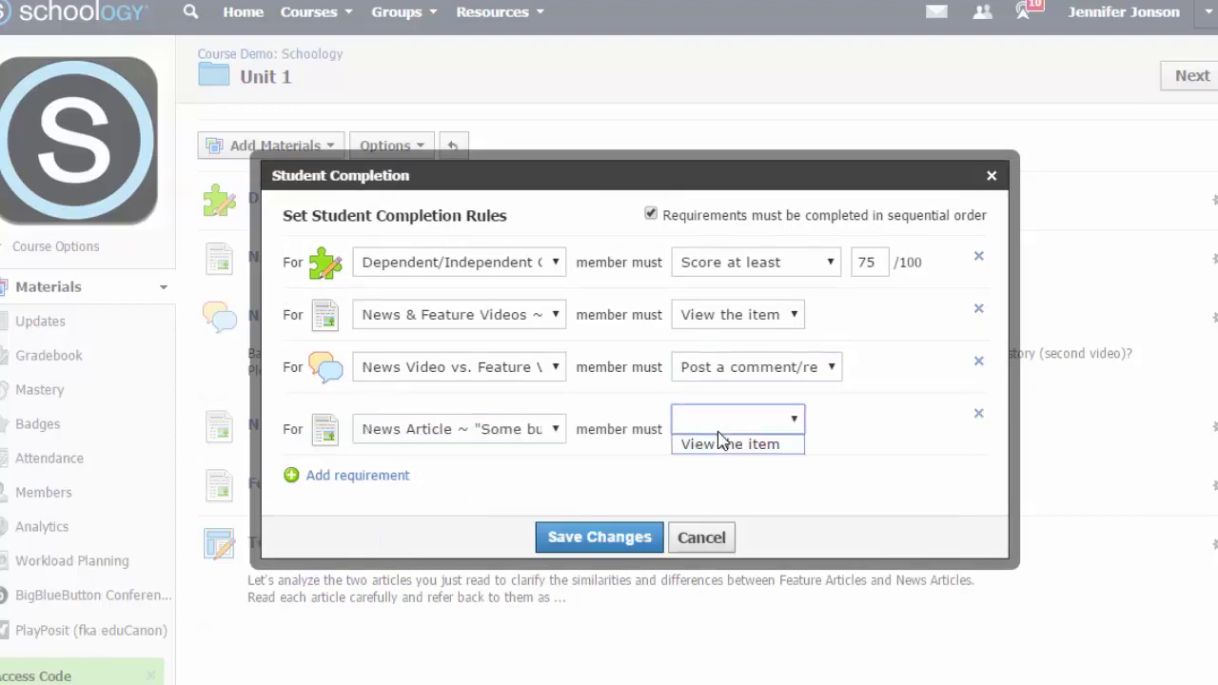
left_click(721, 444)
left_click(379, 486)
left_click(383, 470)
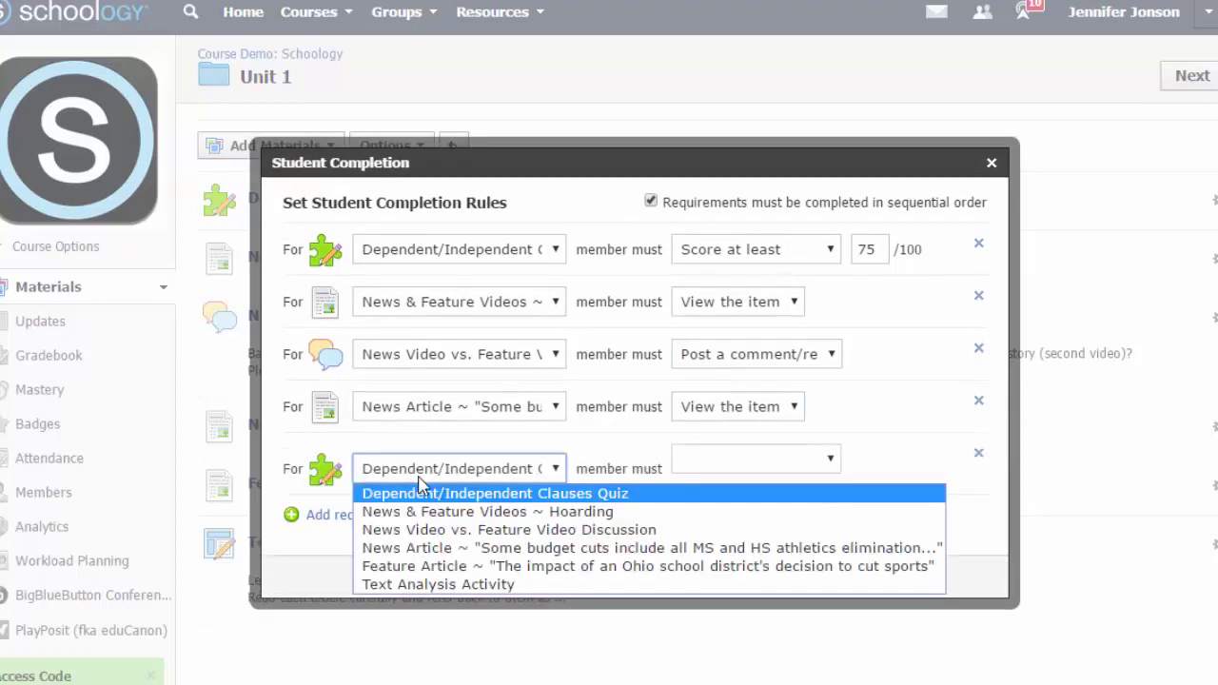
left_click(402, 568)
left_click(728, 482)
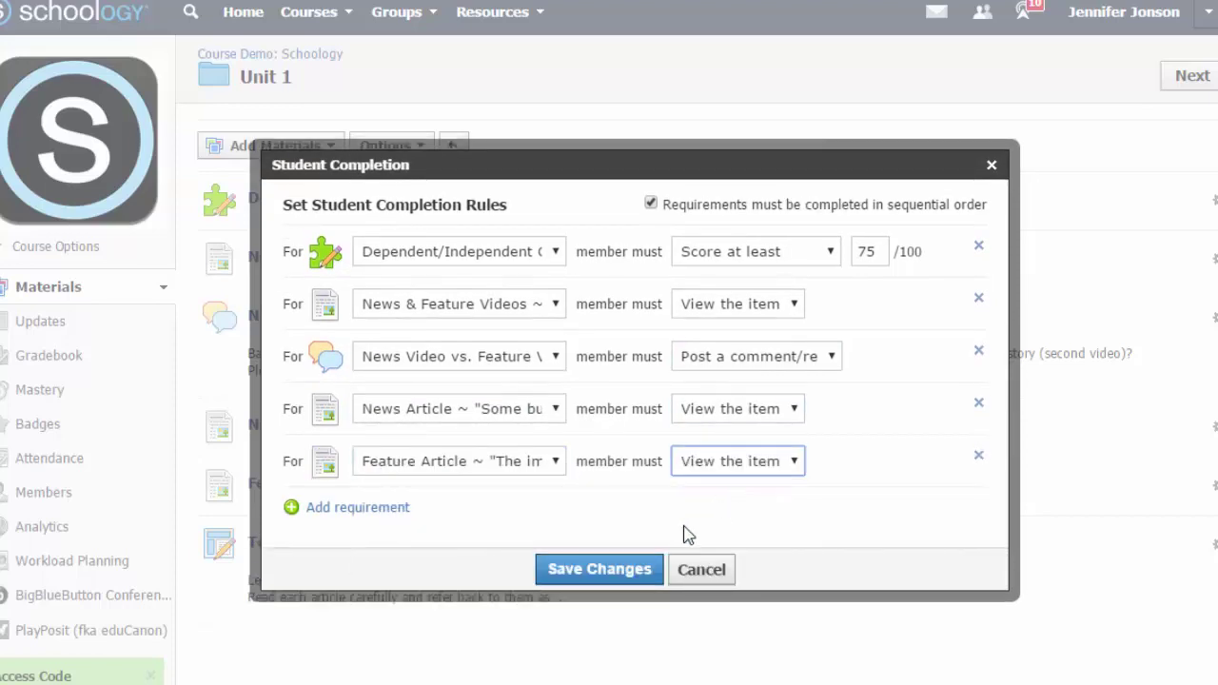
- Require a submission for the Text Analysis Activity and save the Unit 1 rules
left_click(394, 514)
left_click(400, 508)
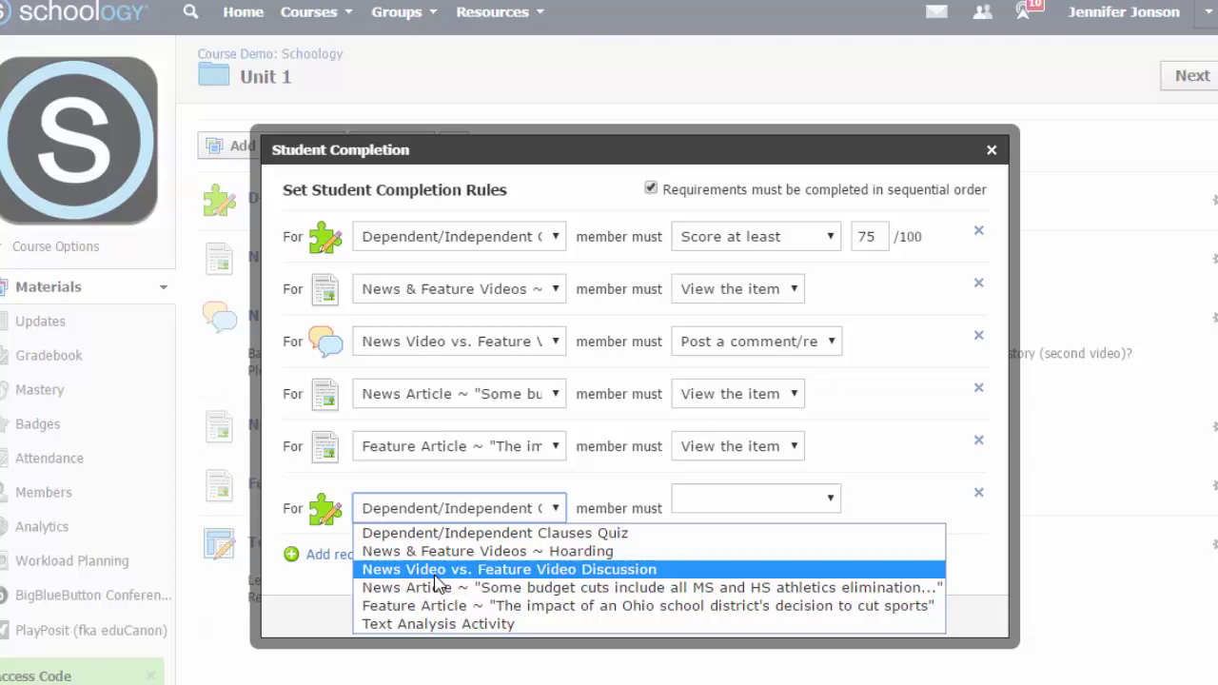
left_click(435, 623)
left_click(786, 509)
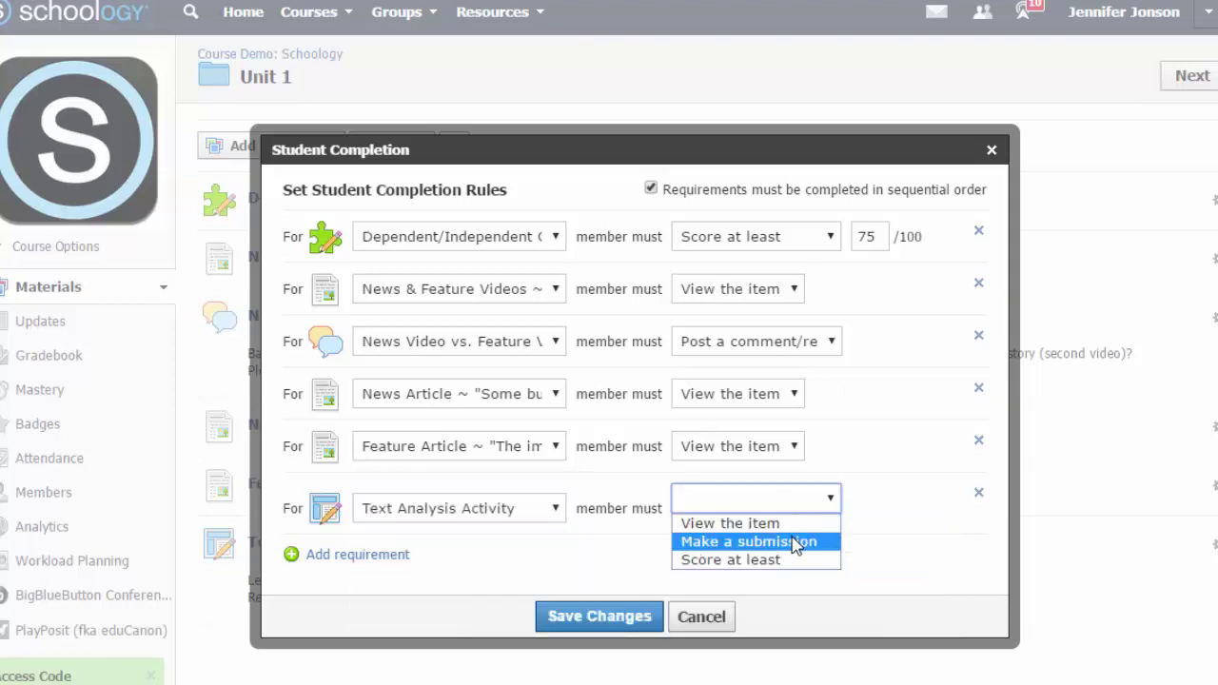
left_click(797, 543)
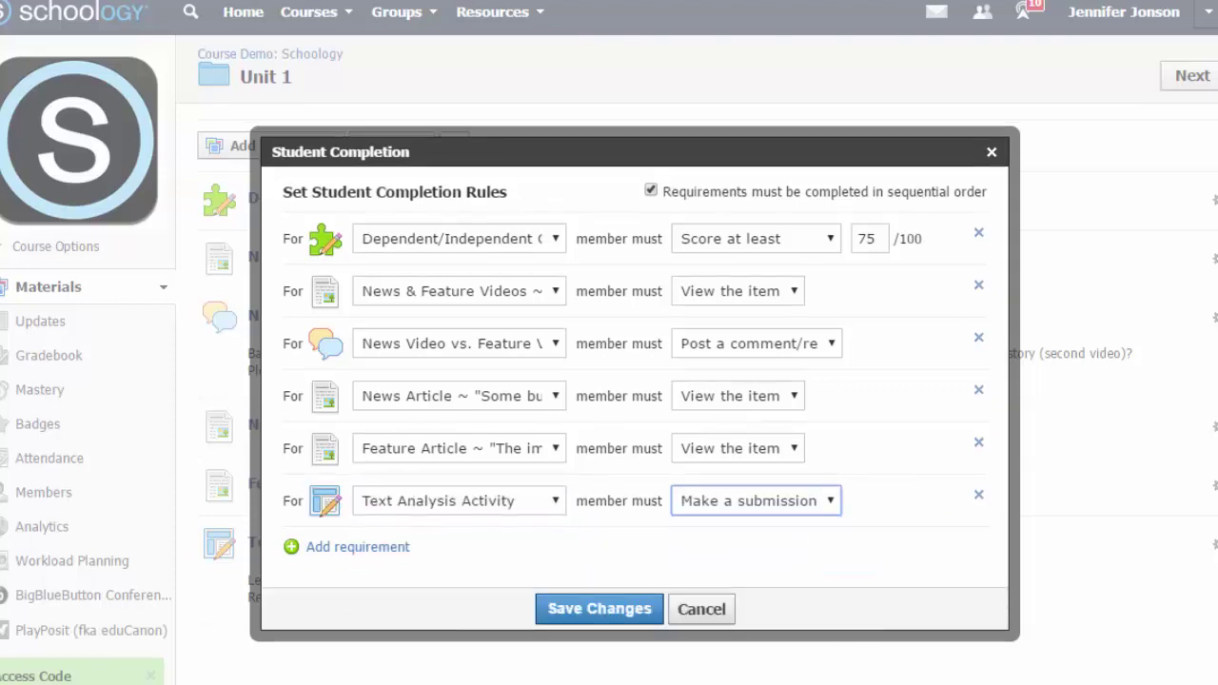
left_click(584, 614)
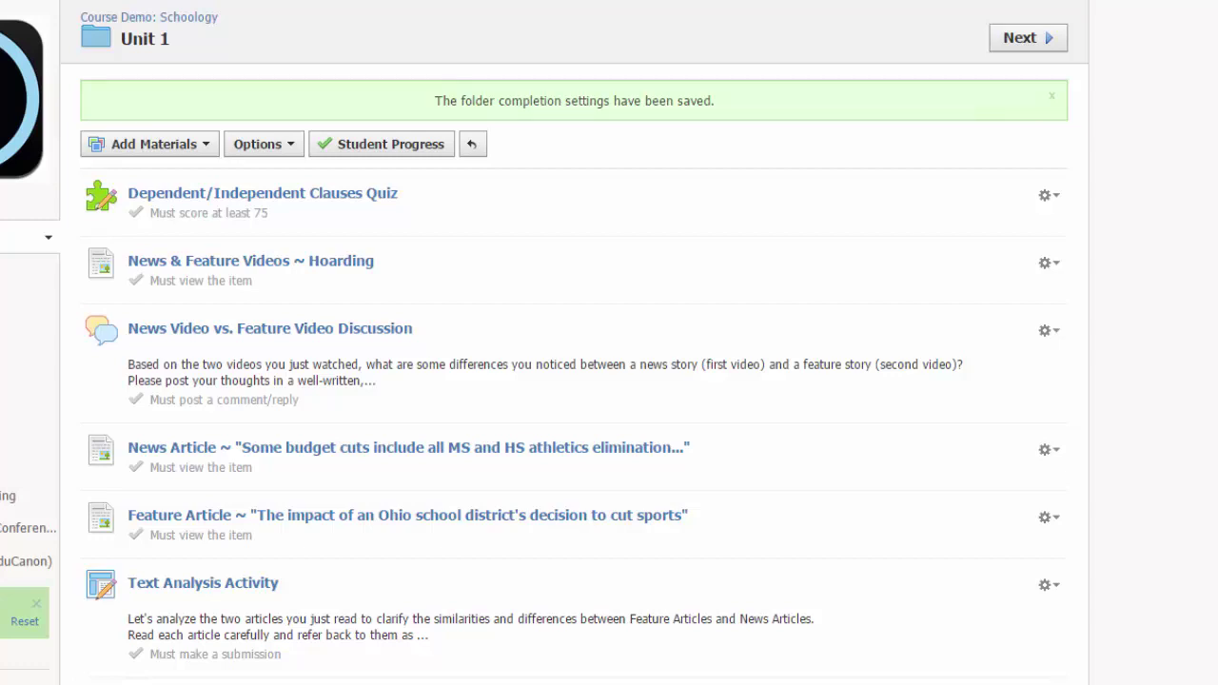
left_click(287, 105)
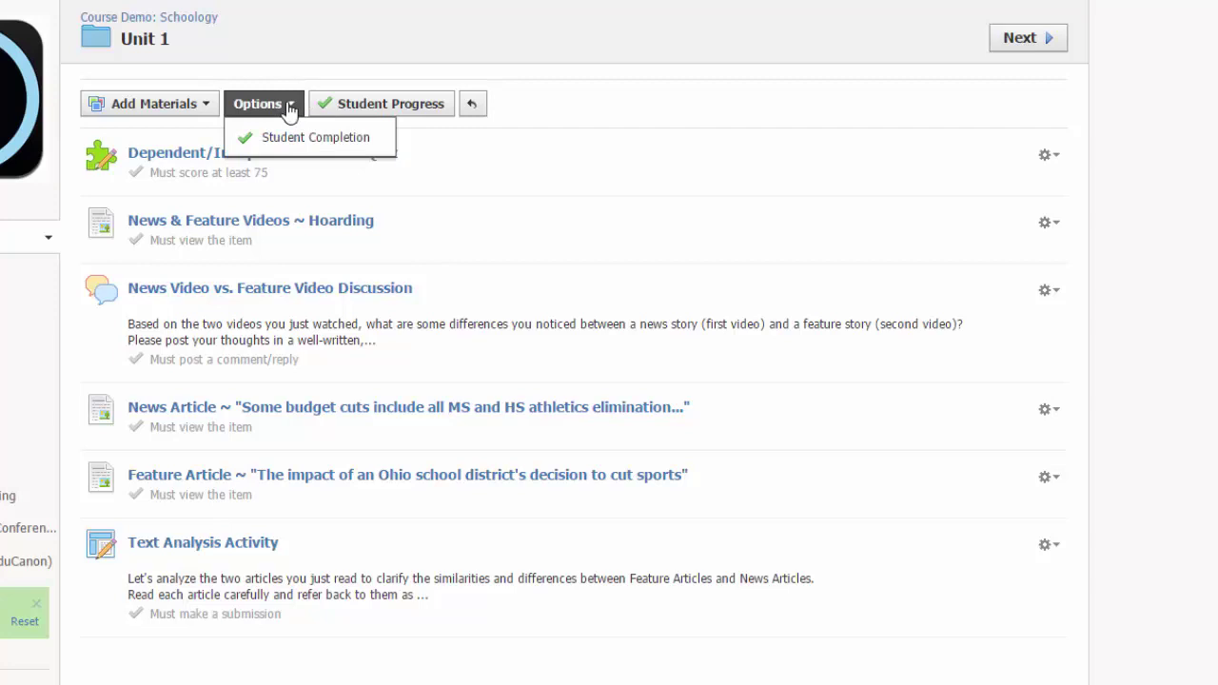
left_click(379, 143)
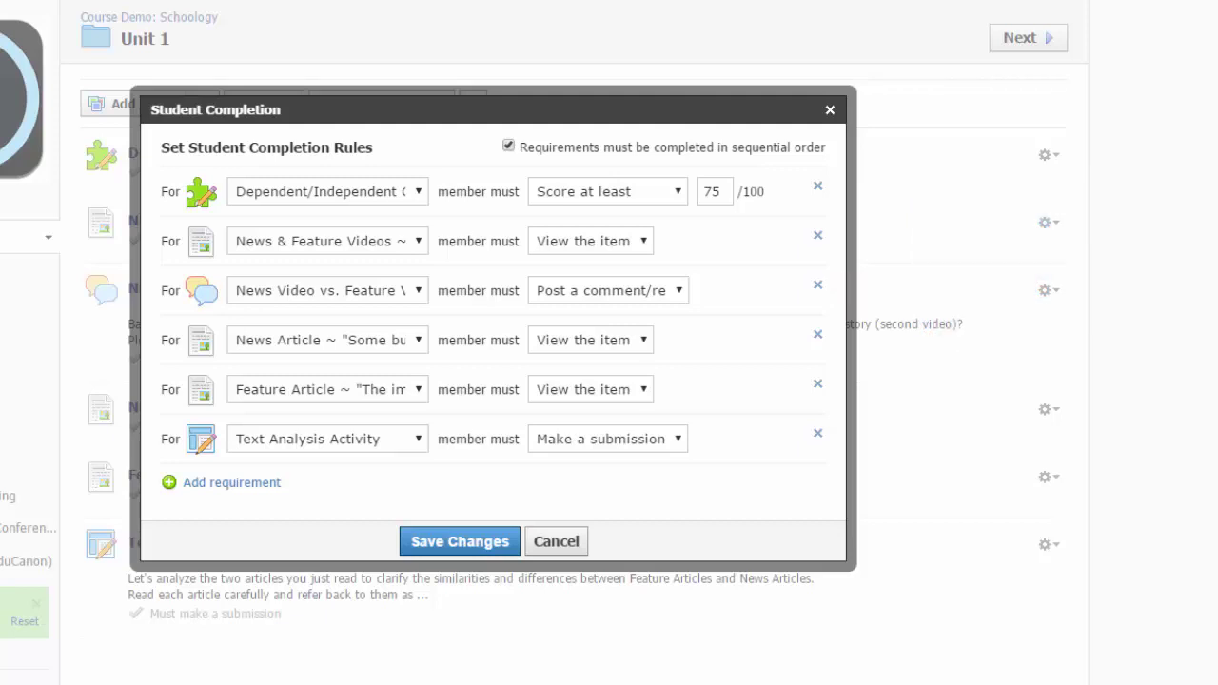
left_click(558, 541)
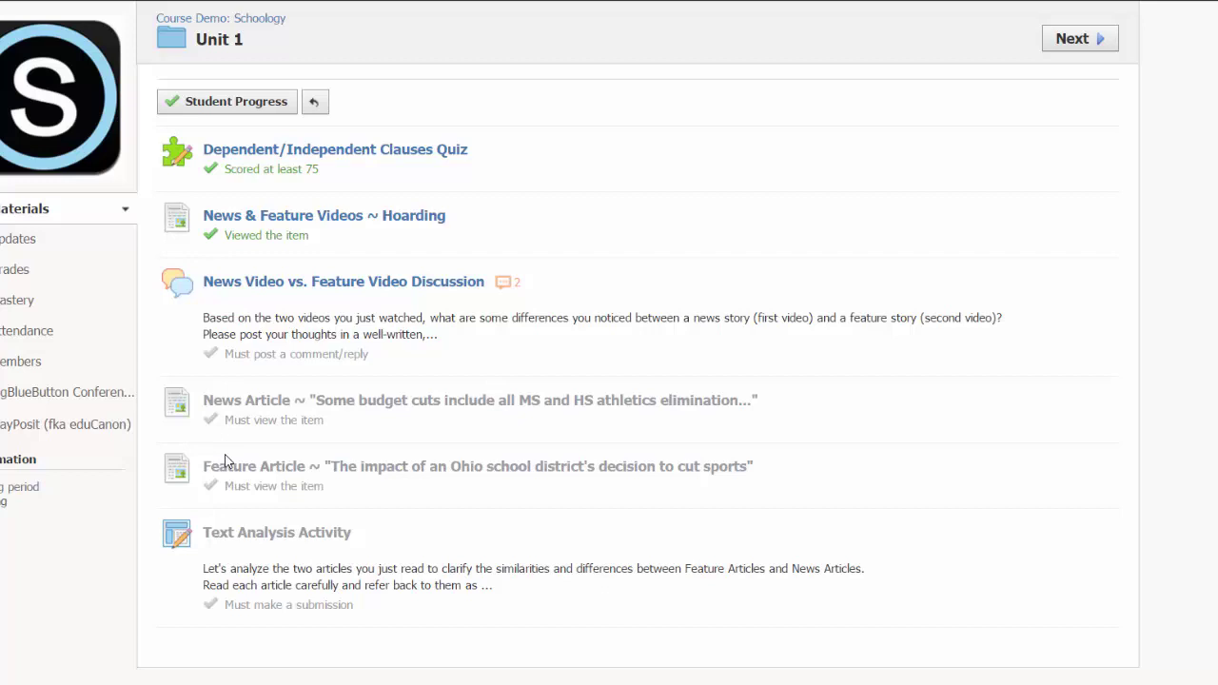
- Post a pasted comment on the News Video vs. Feature Video Discussion, then go to the News Article
left_click(461, 286)
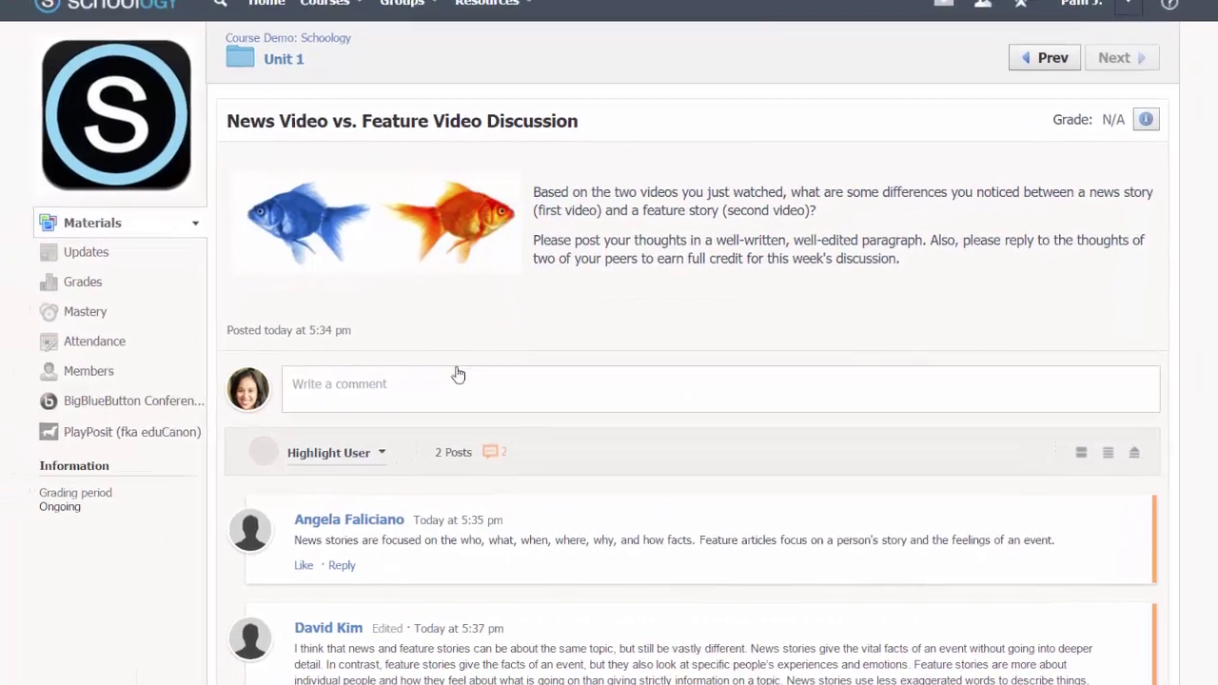
left_click(446, 386)
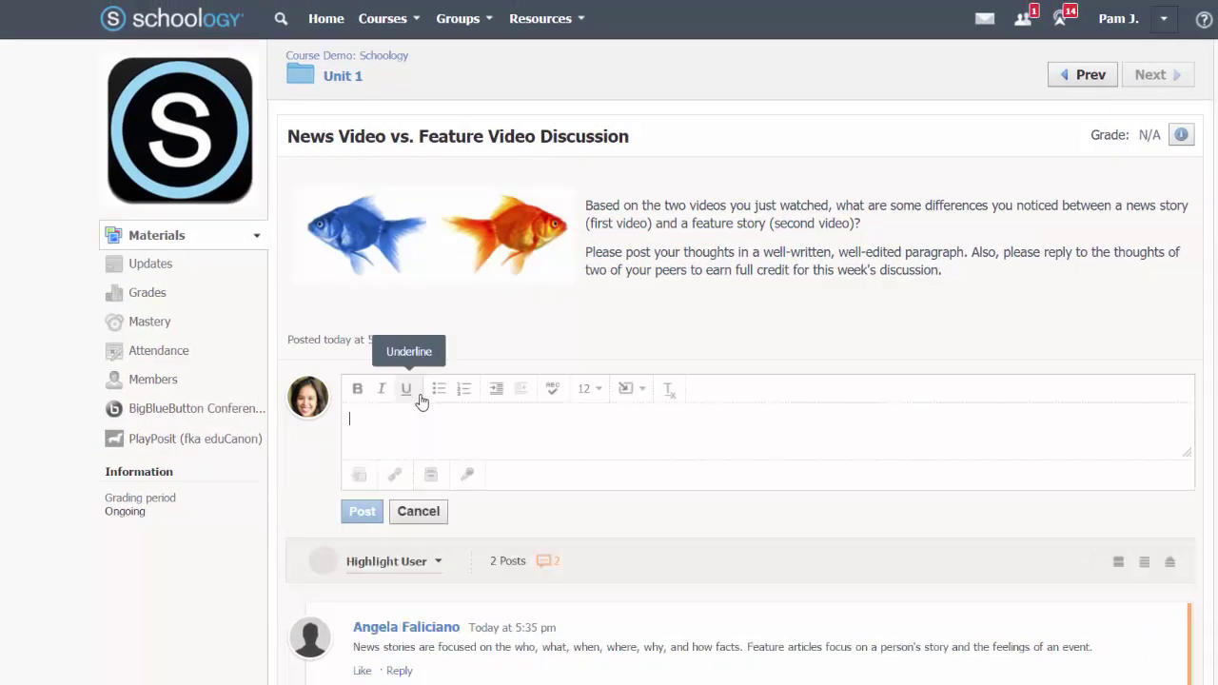
type("I think news and feature stories can be about the same topic. Feature stories get more of the emotions and the first hand experience of the story. News stories focus on the facts and the information of an event. Feature stories entertain the reader, while news stories inform the reader. News stories give the little details of the event while a feature story gives a few examples while giving first-hand experiences and emotion.")
left_click(361, 512)
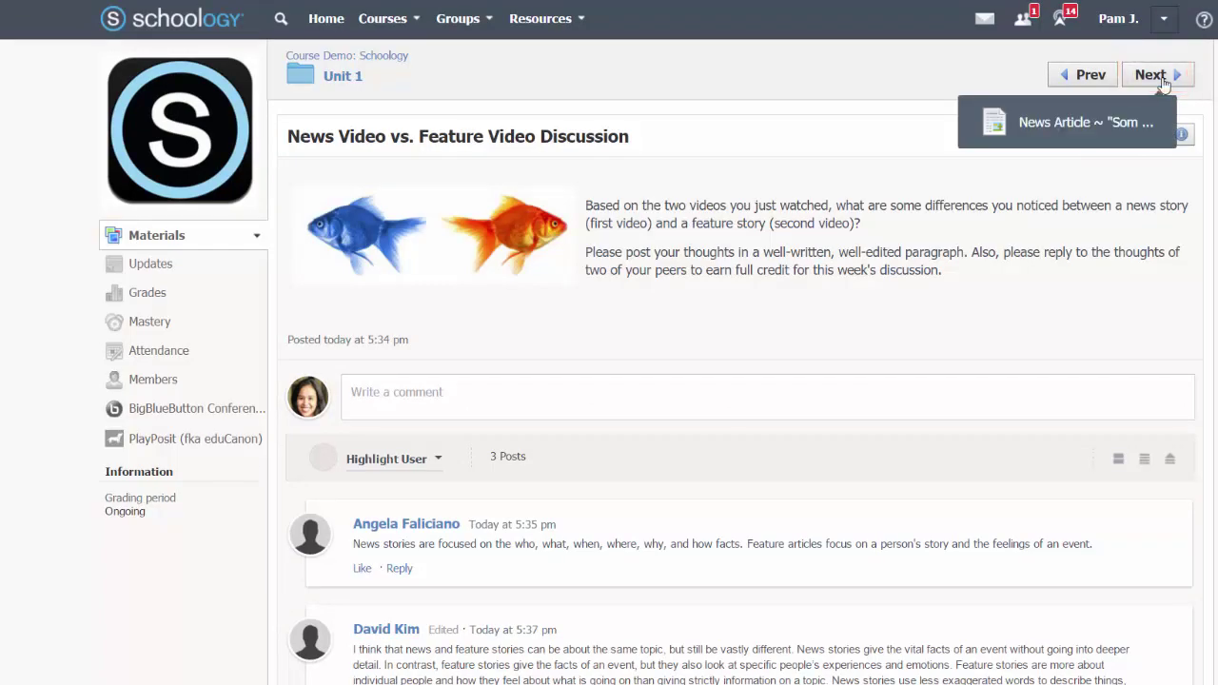
left_click(1163, 80)
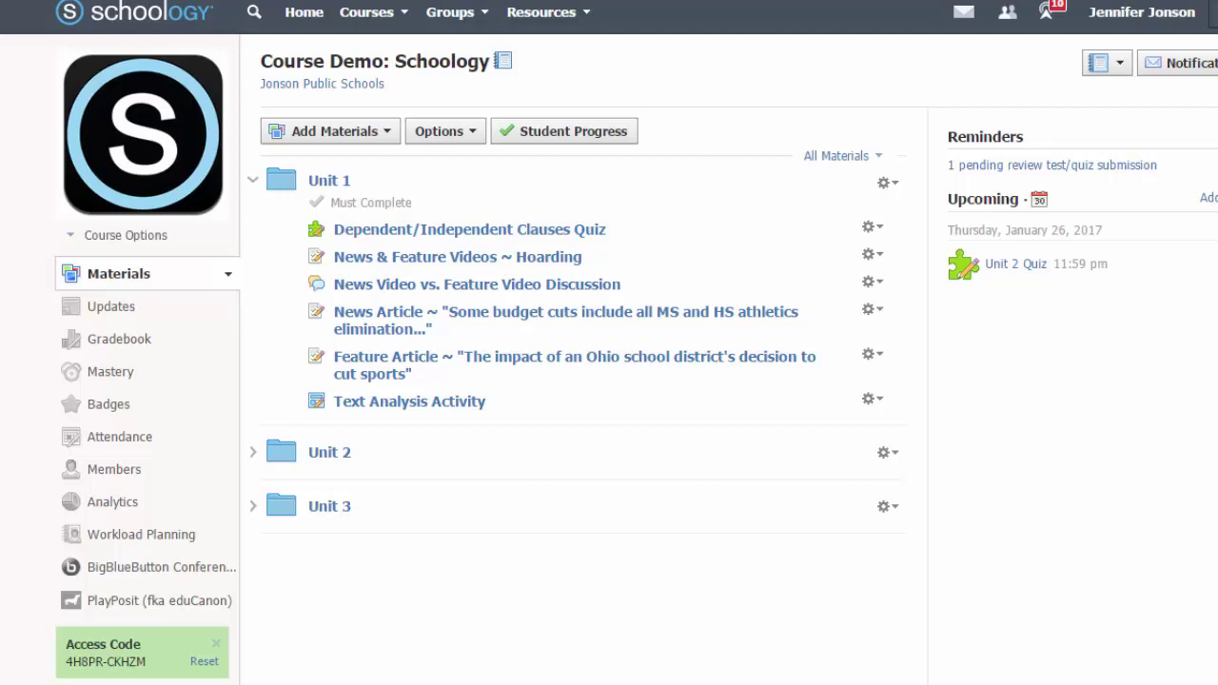
left_click(615, 141)
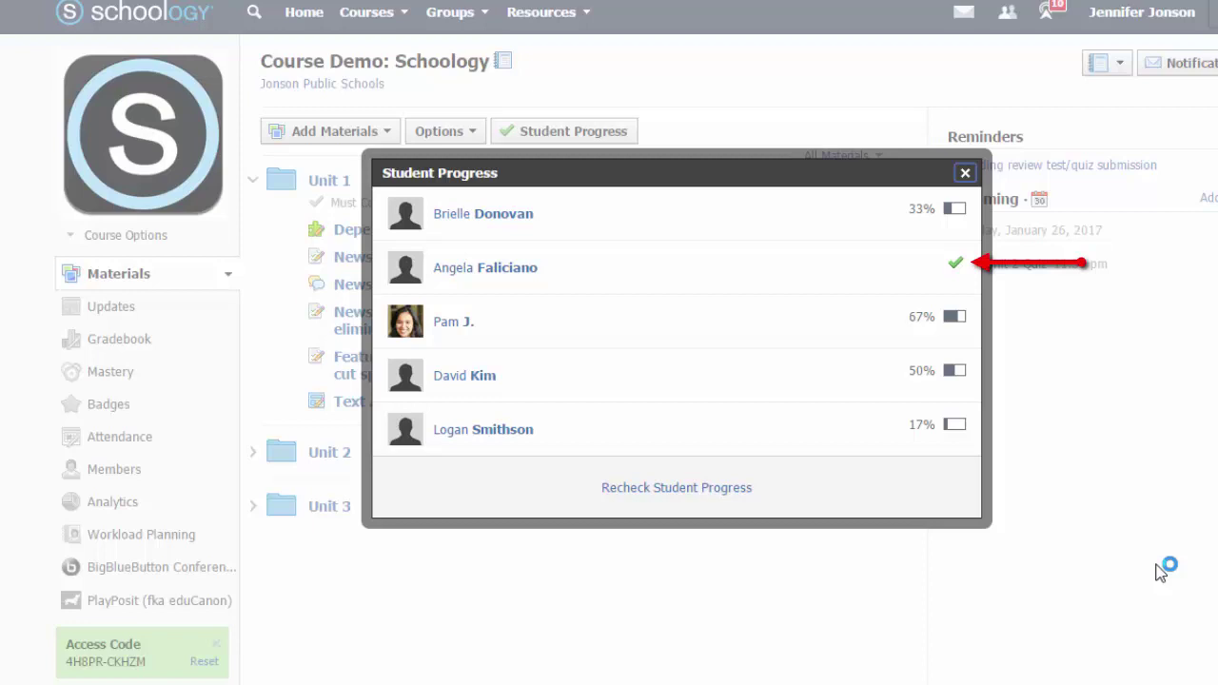
left_click(965, 172)
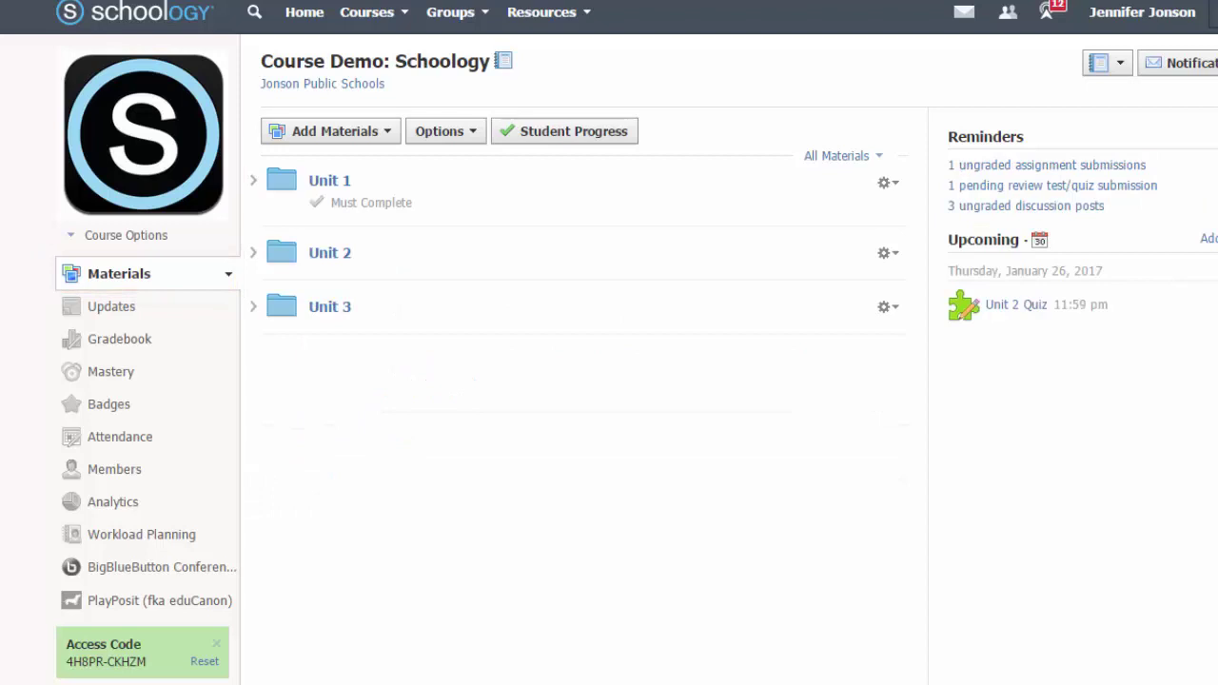
- Add a course-level completion rule requiring Unit 1 to be completed
left_click(474, 135)
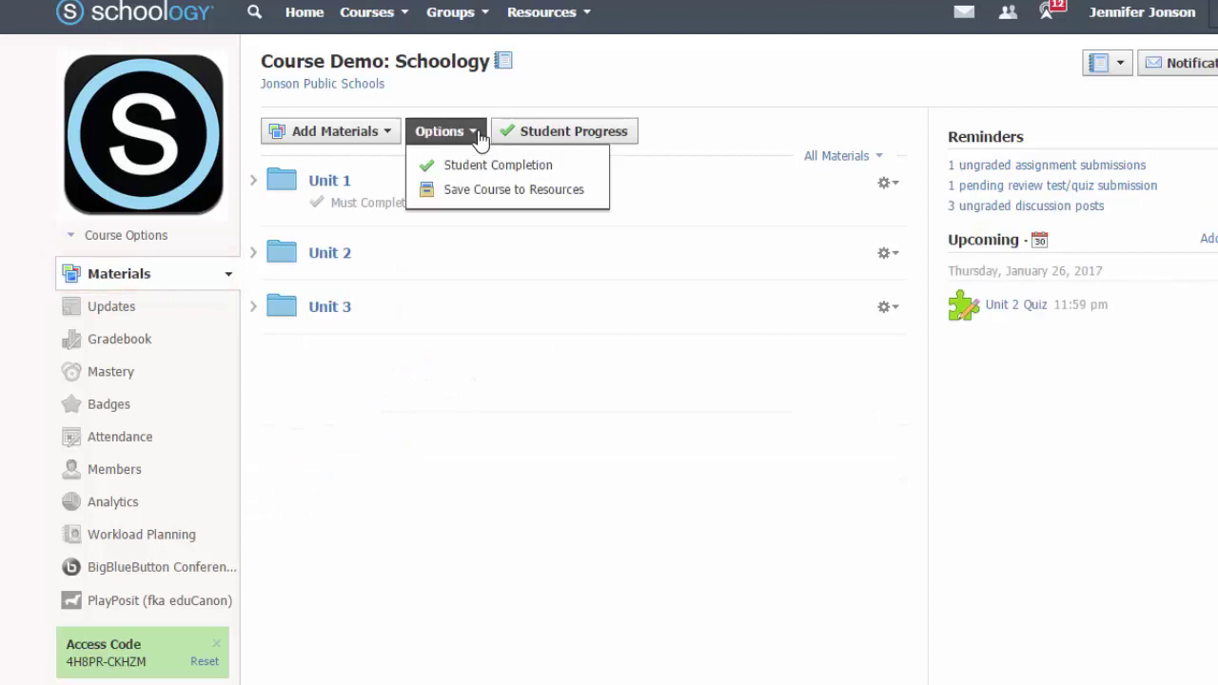
left_click(575, 168)
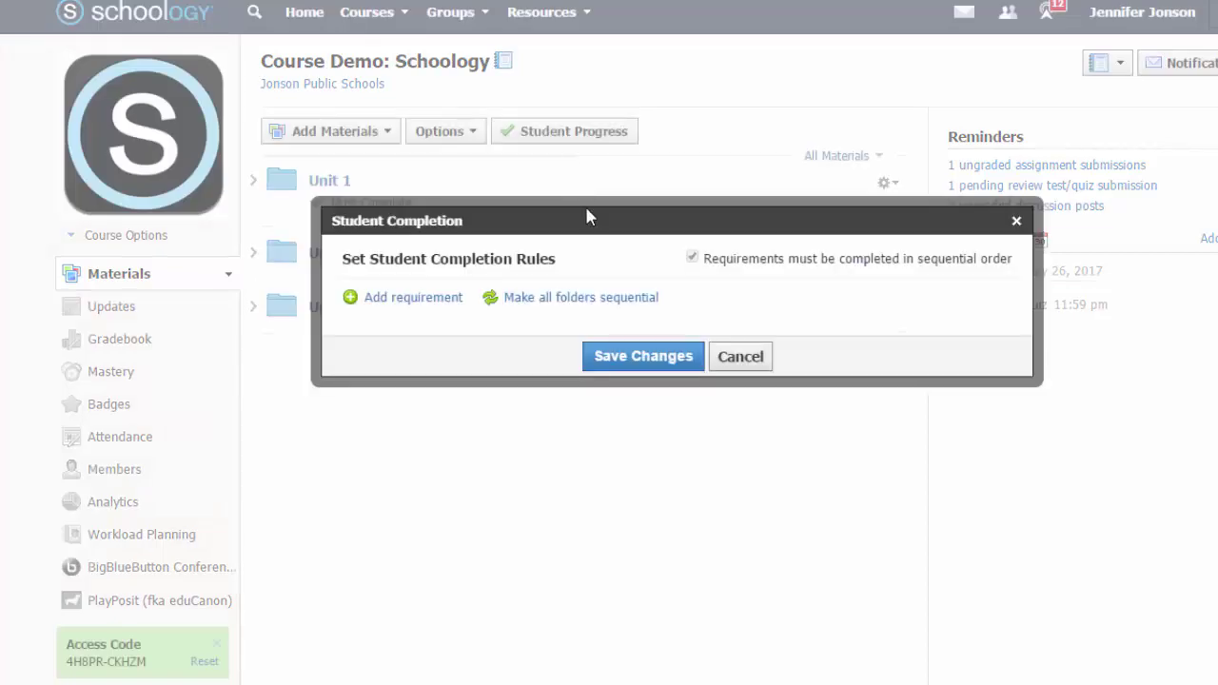
left_click(427, 299)
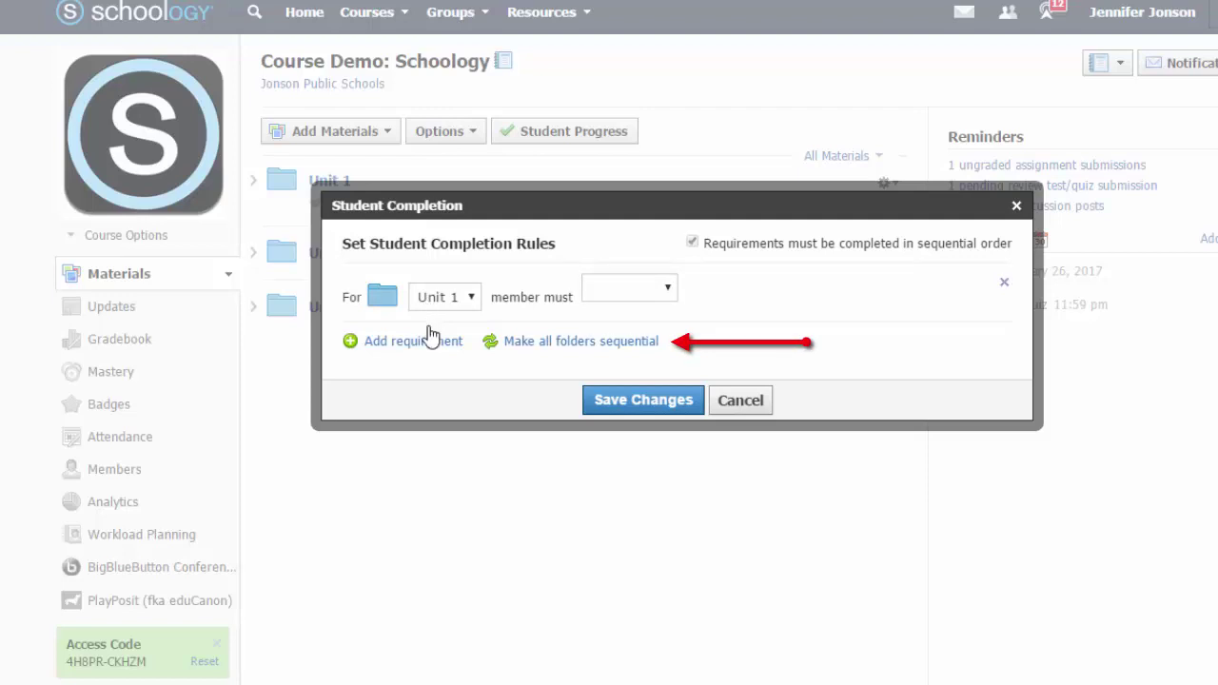
left_click(639, 297)
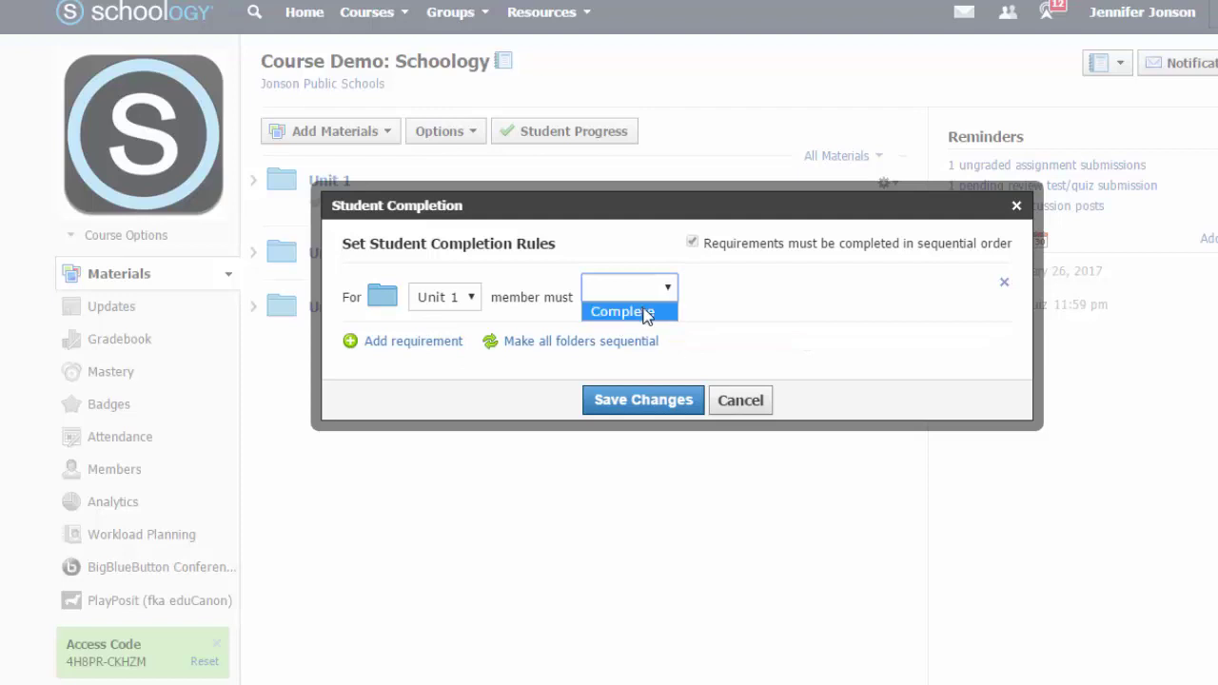
left_click(648, 318)
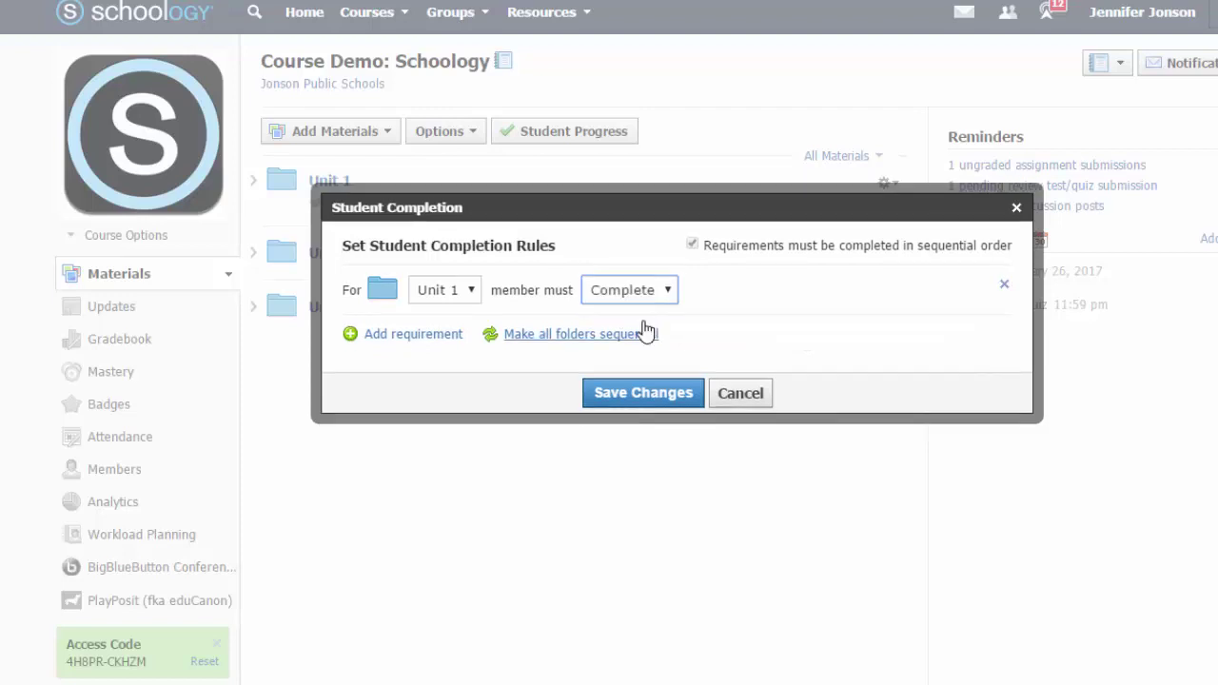
- Add rules requiring Unit 2 and Unit 3 to be completed, and save
left_click(448, 340)
left_click(455, 338)
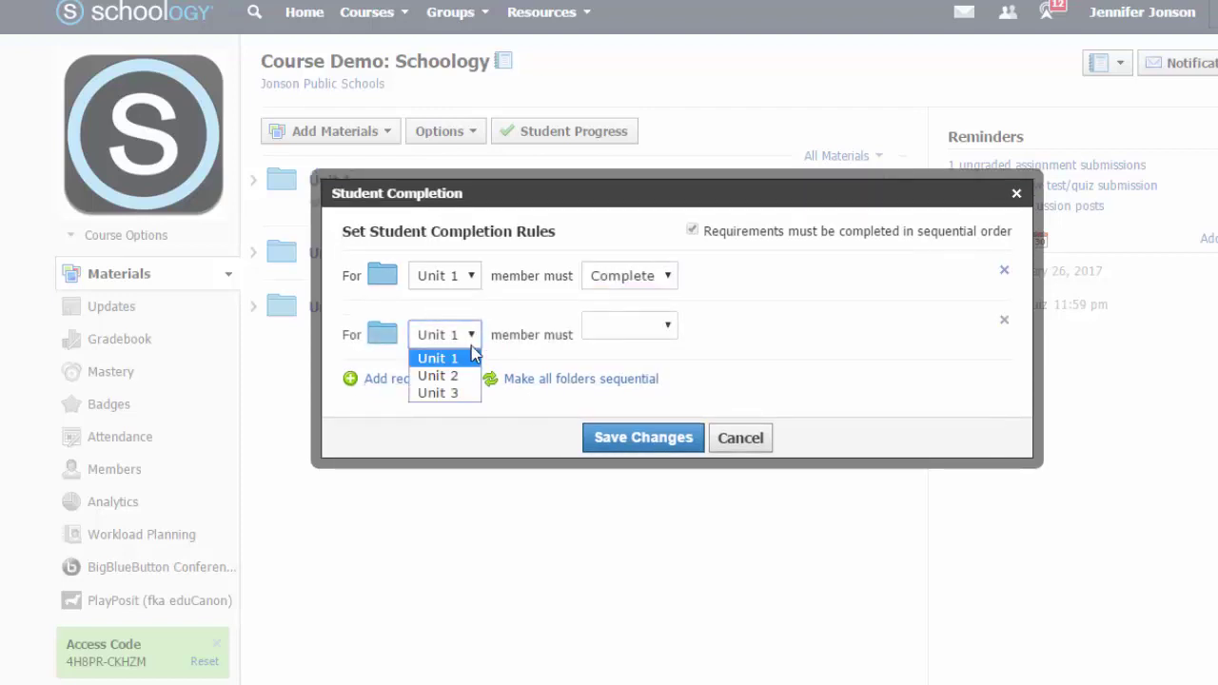
left_click(460, 370)
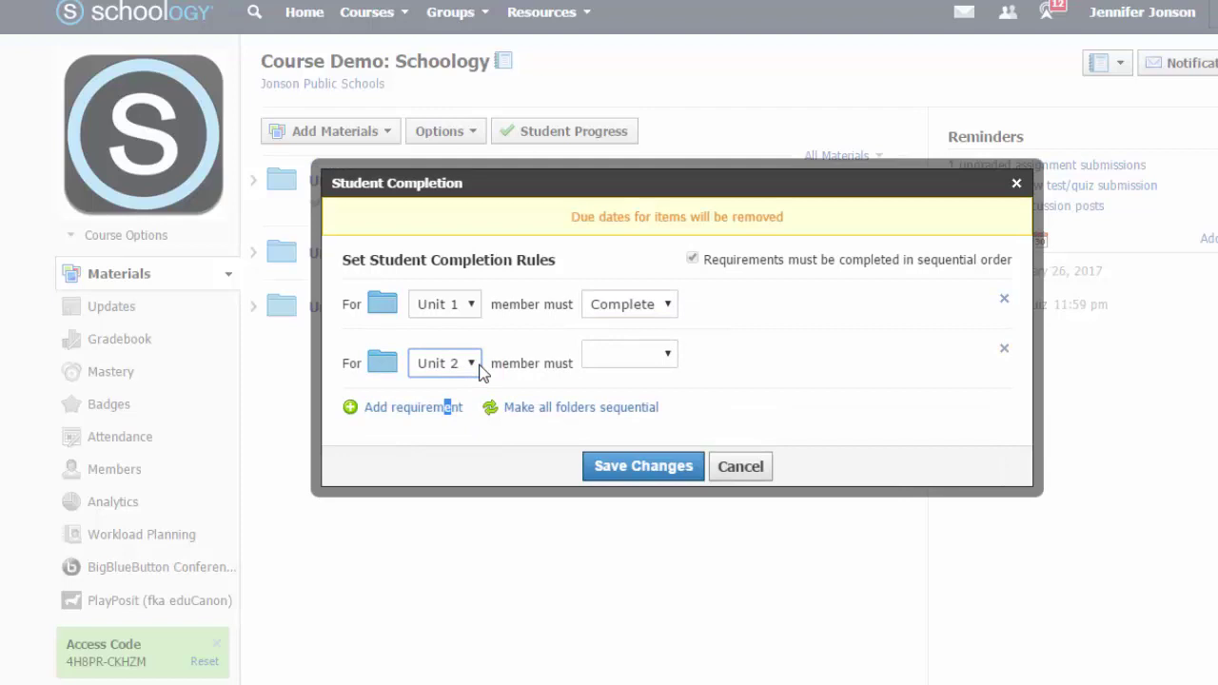
left_click(628, 360)
left_click(634, 379)
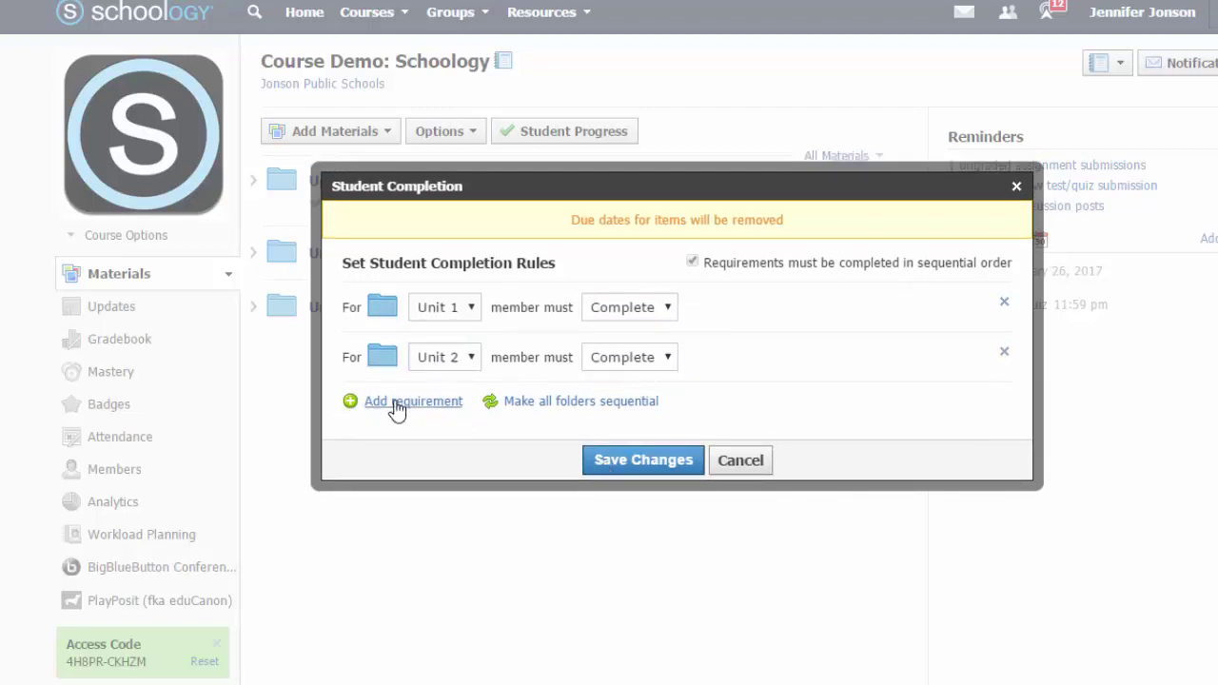
left_click(400, 401)
left_click(444, 402)
left_click(438, 458)
left_click(632, 400)
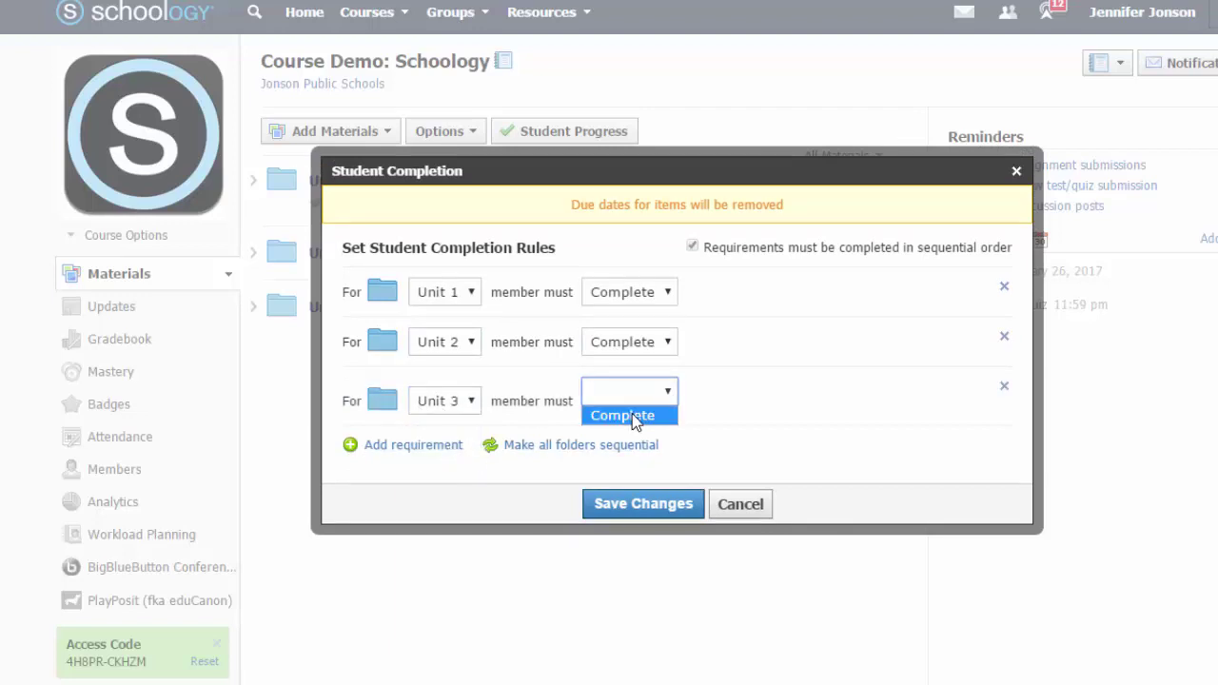
left_click(632, 414)
left_click(661, 503)
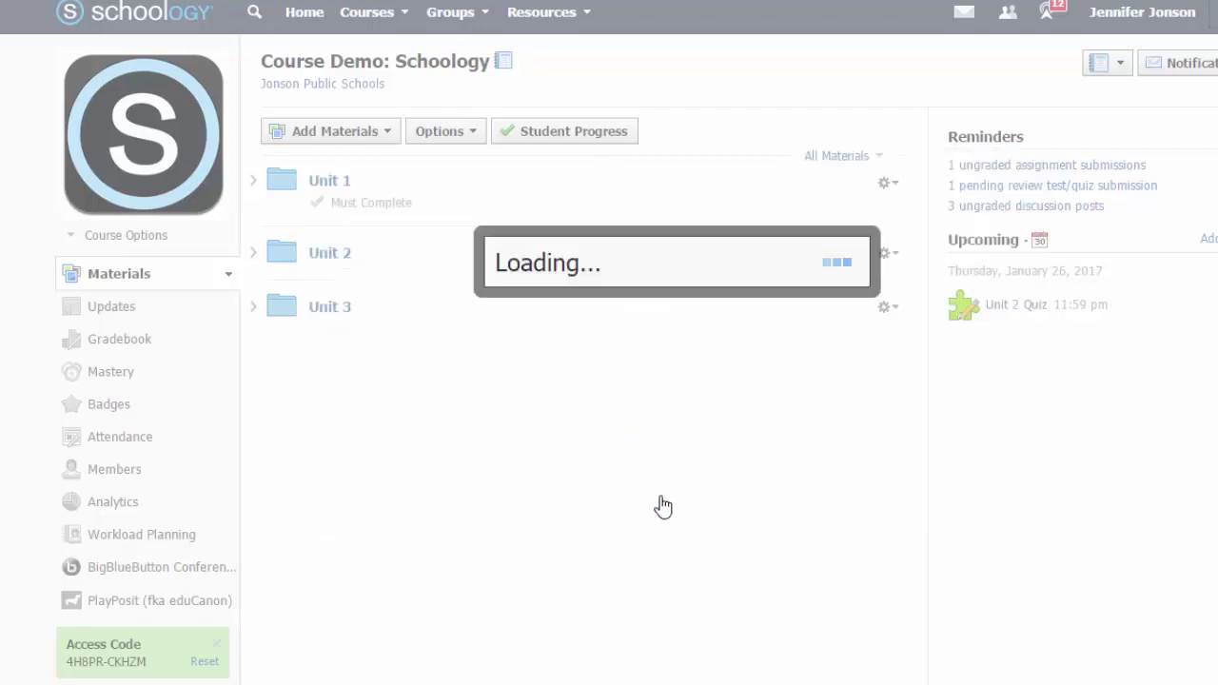